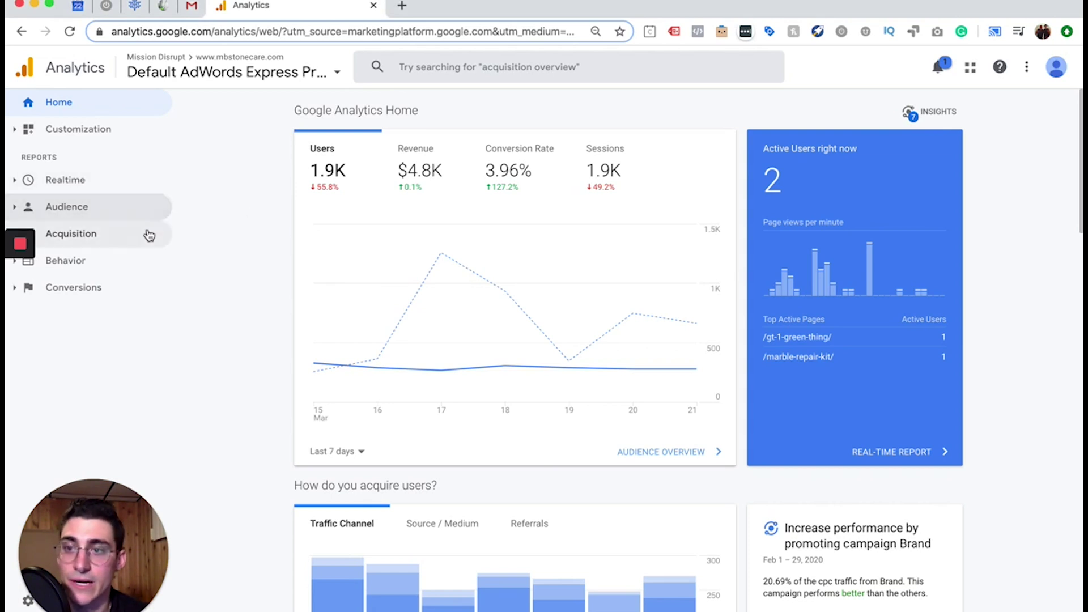
Open the All Campaigns report within the Acquisition reports.
{"action": "left_click", "coordinate": [148, 235]}
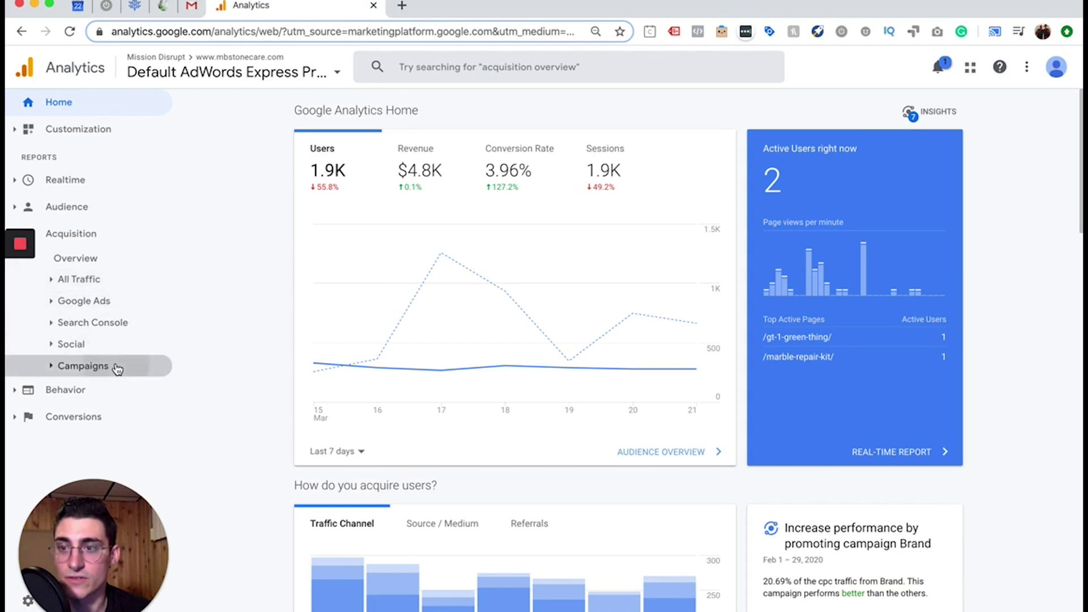
{"action": "left_click", "coordinate": [83, 366]}
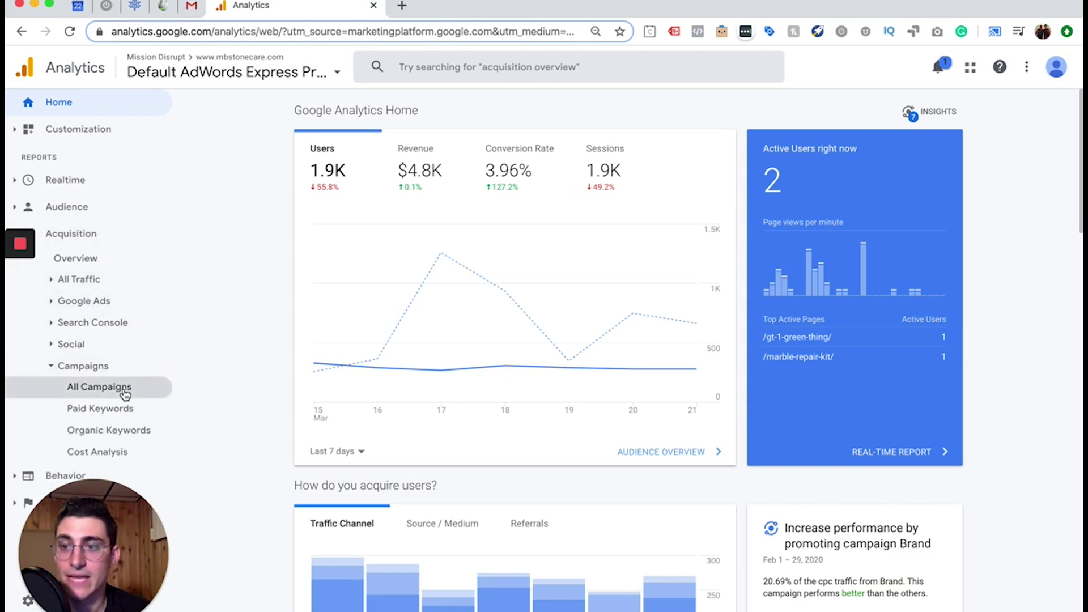
{"action": "left_click", "coordinate": [125, 391]}
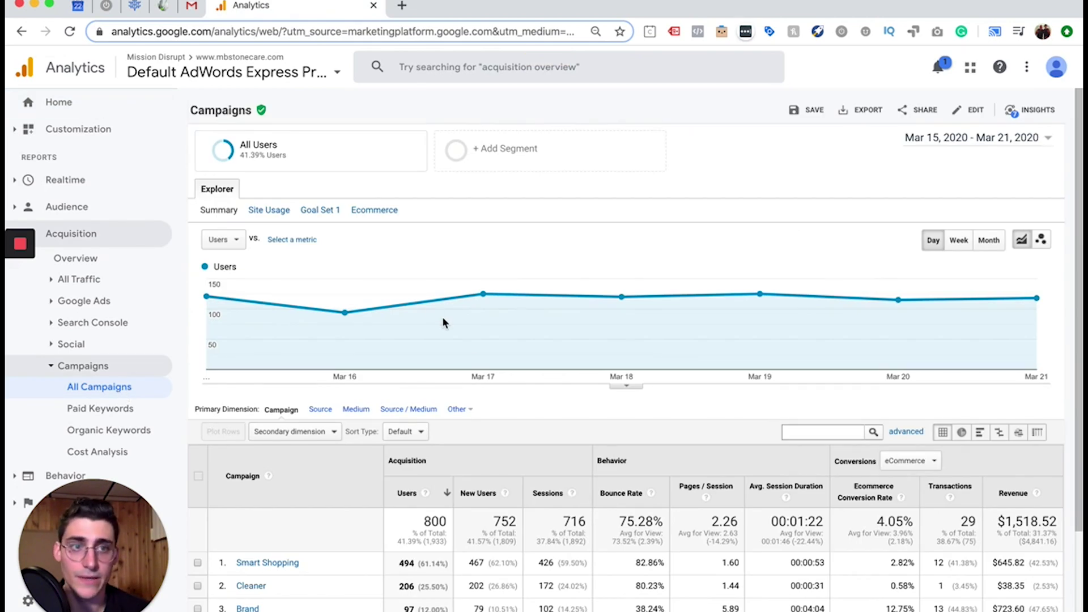
{"action": "scroll", "coordinate": [756, 270], "scroll_direction": "down", "scroll_amount": 1}
{"action": "scroll", "coordinate": [756, 270], "scroll_direction": "up", "scroll_amount": 1}
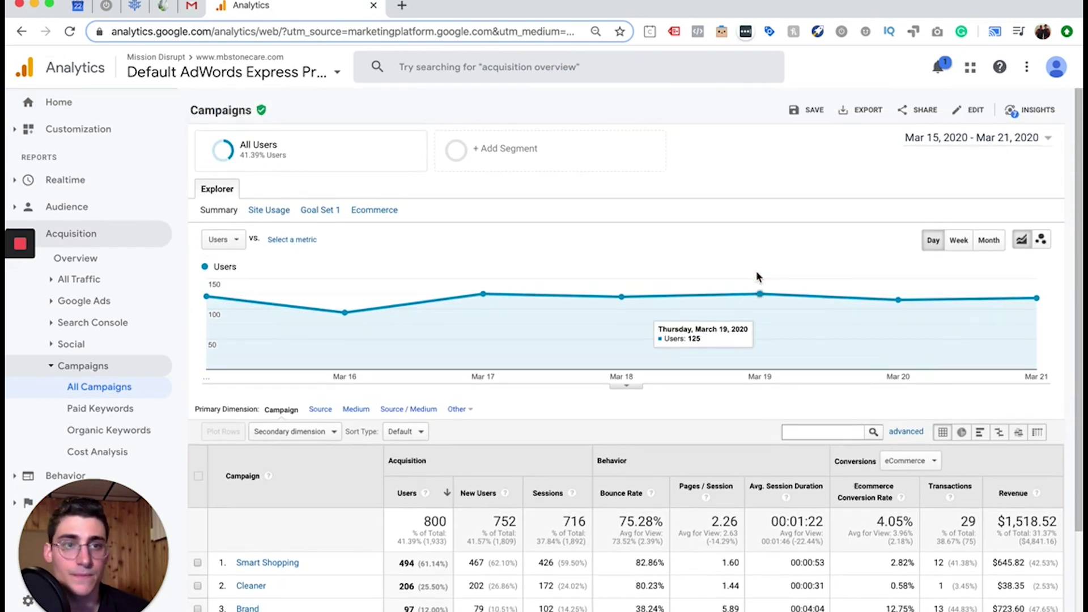
Set the Campaigns report's date range to Dec 21, 2019 – Mar 21, 2020.
{"action": "left_click", "coordinate": [1017, 143]}
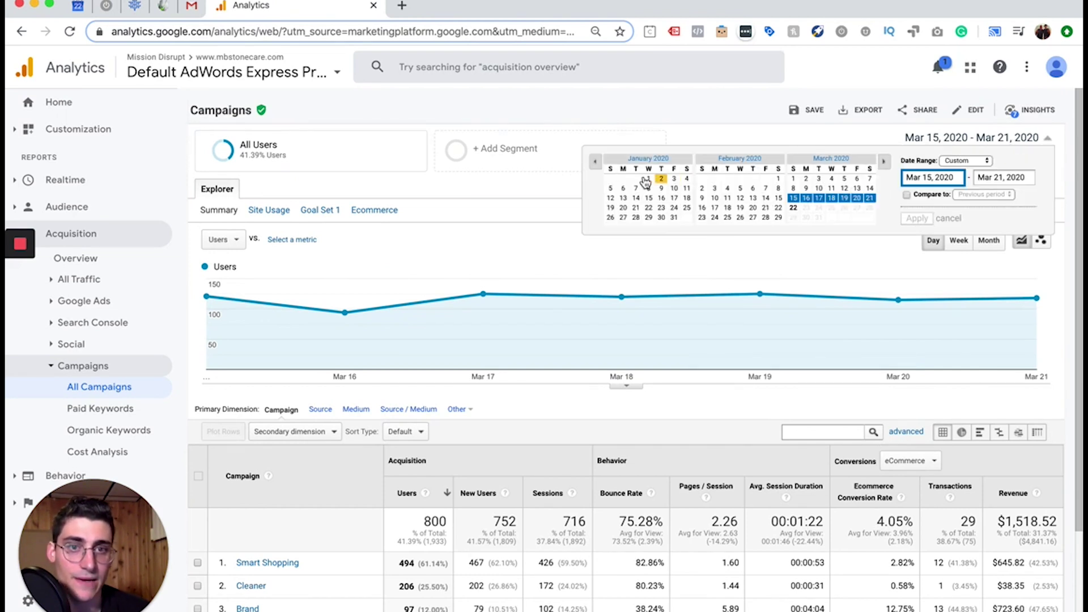
{"action": "left_click", "coordinate": [595, 162]}
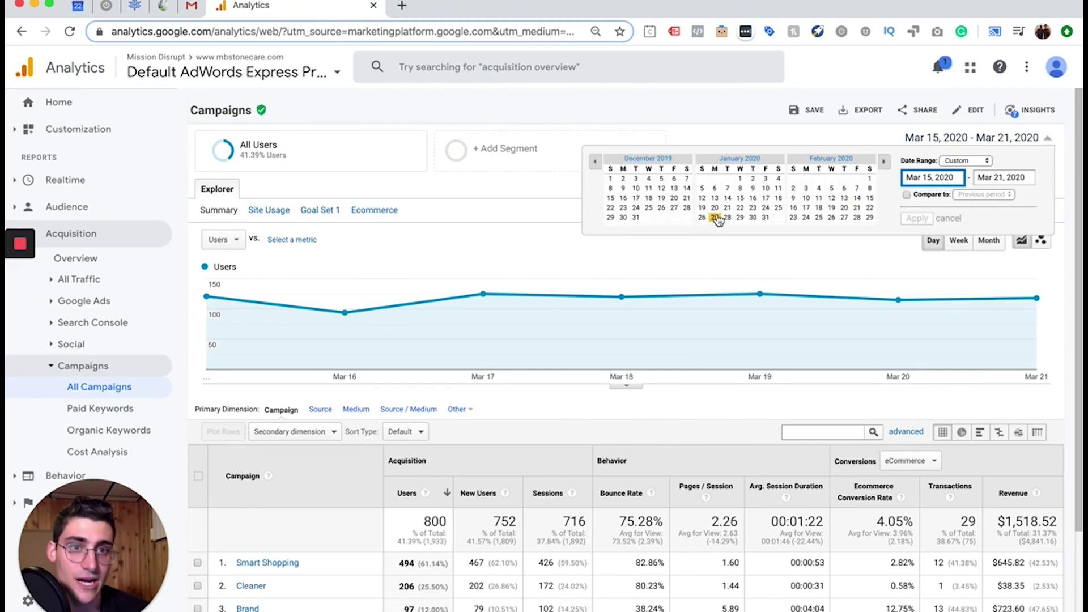
{"action": "left_click", "coordinate": [686, 198]}
{"action": "left_click", "coordinate": [925, 220]}
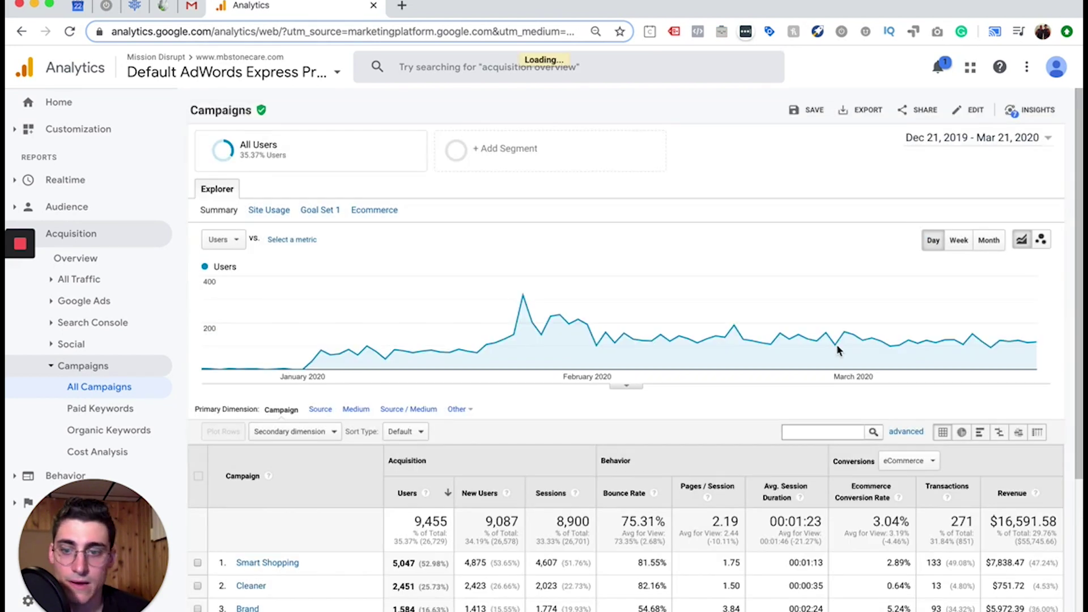
Sort the campaign table by revenue in descending order and add Source / Medium as its secondary dimension.
{"action": "scroll", "coordinate": [837, 345], "scroll_direction": "down", "scroll_amount": 3}
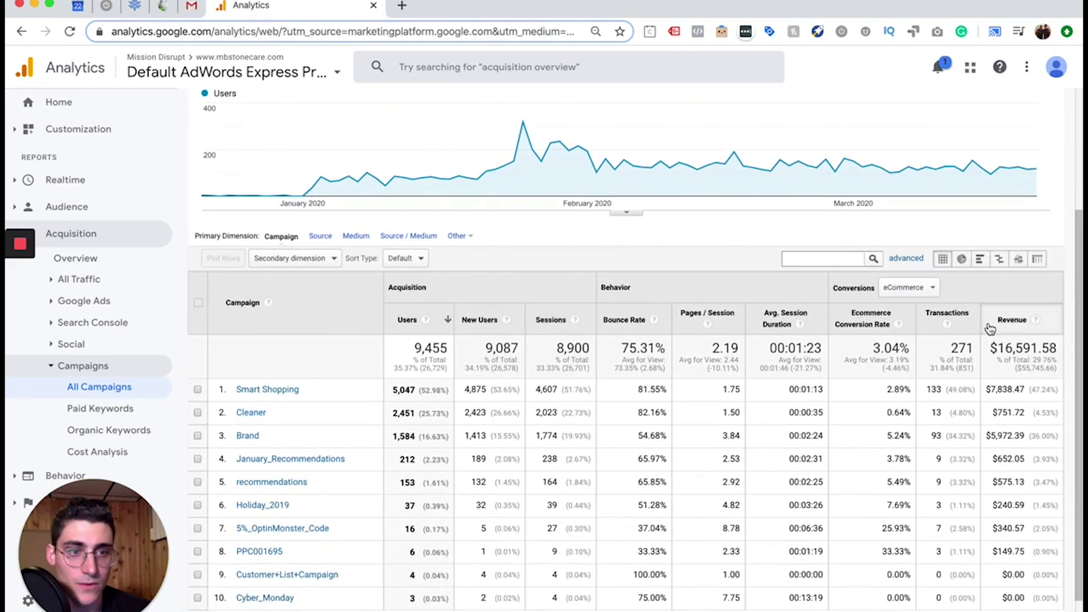
{"action": "left_click", "coordinate": [1012, 322]}
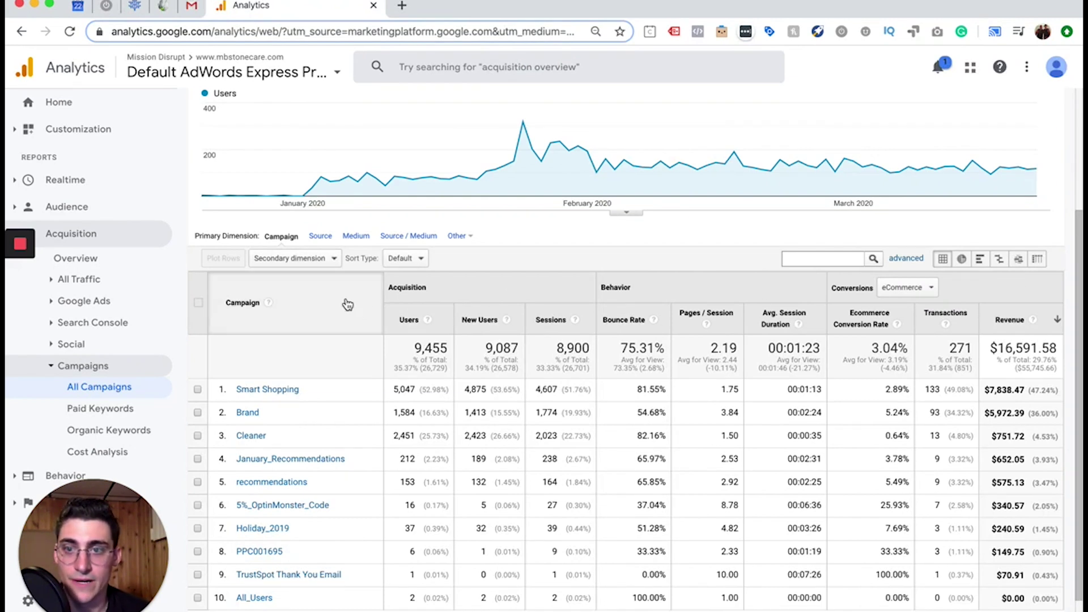
{"action": "left_click", "coordinate": [320, 260]}
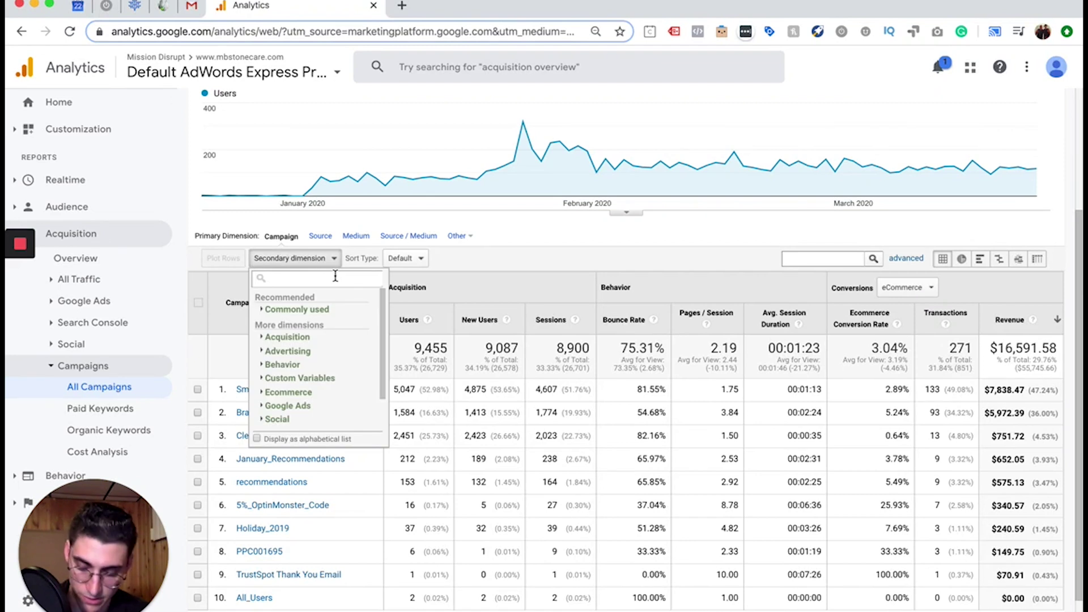
{"action": "type", "text": "source"}
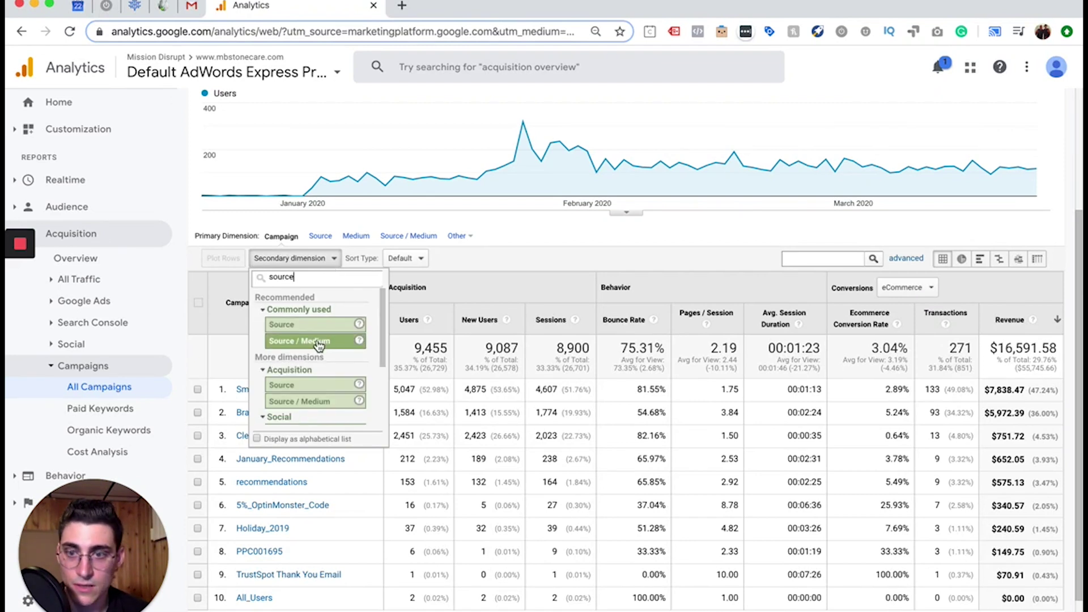
{"action": "left_click", "coordinate": [319, 341]}
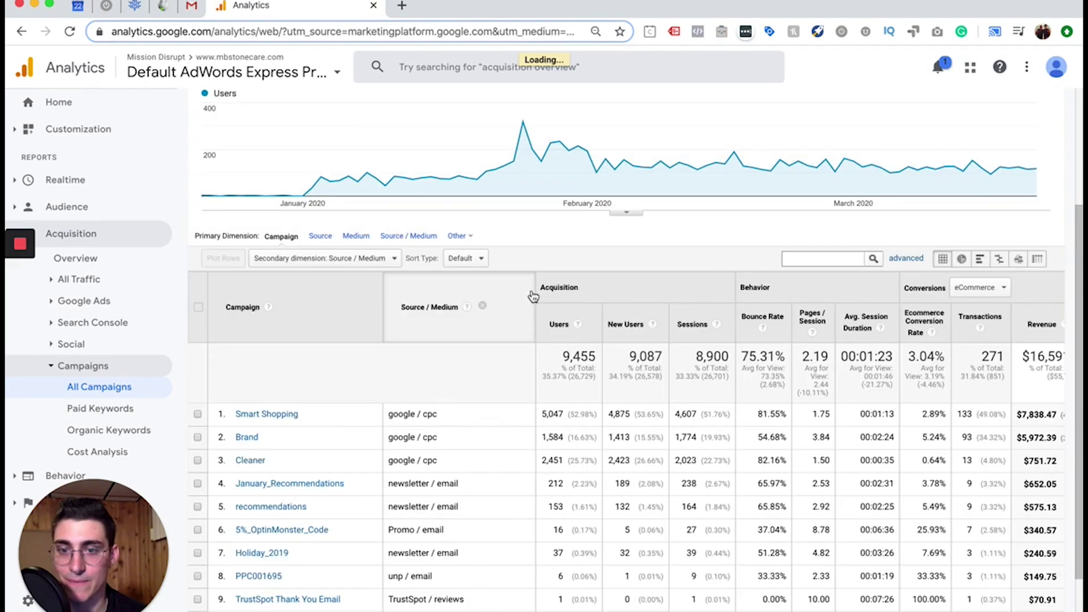
Examine the source / medium, traffic and revenue figures for each campaign in the table.
{"action": "scroll", "coordinate": [533, 295], "scroll_direction": "down", "scroll_amount": 3}
{"action": "scroll", "coordinate": [536, 317], "scroll_direction": "right", "scroll_amount": 3}
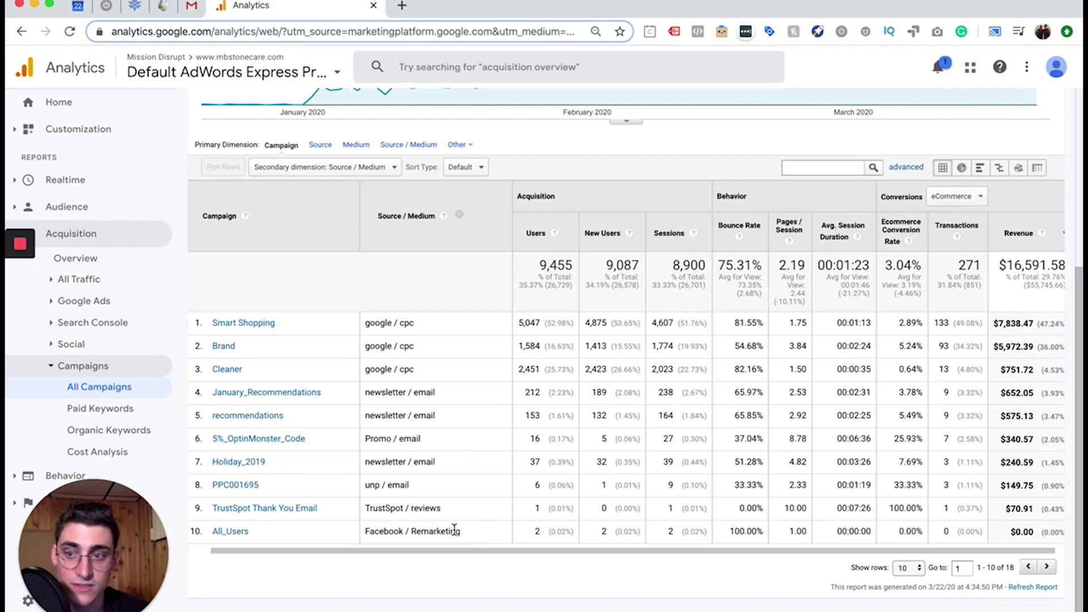
{"action": "scroll", "coordinate": [546, 482], "scroll_direction": "up", "scroll_amount": 1}
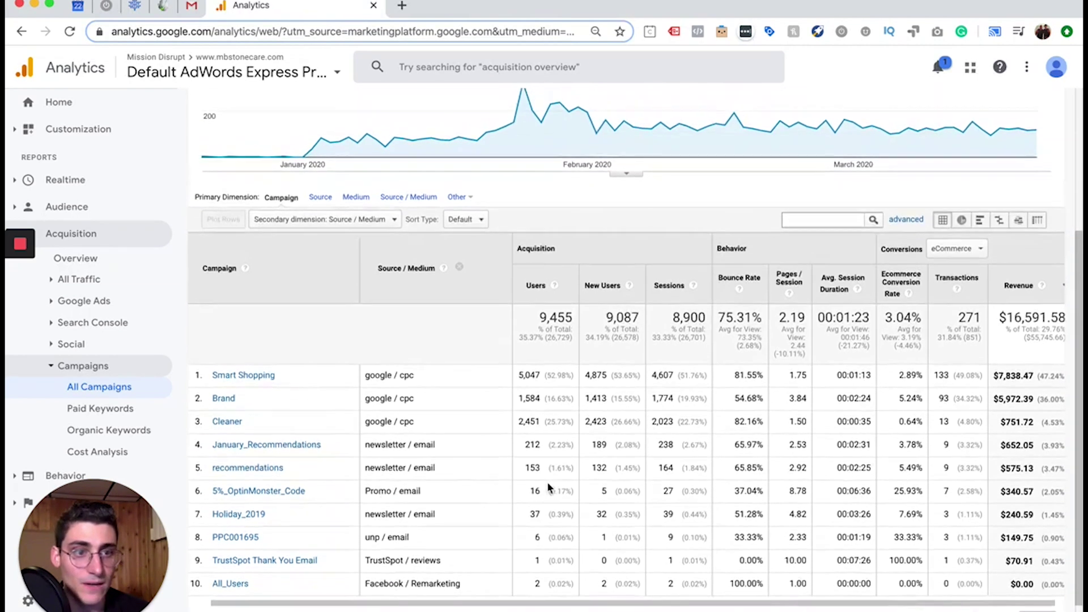
{"action": "scroll", "coordinate": [546, 481], "scroll_direction": "down", "scroll_amount": 1}
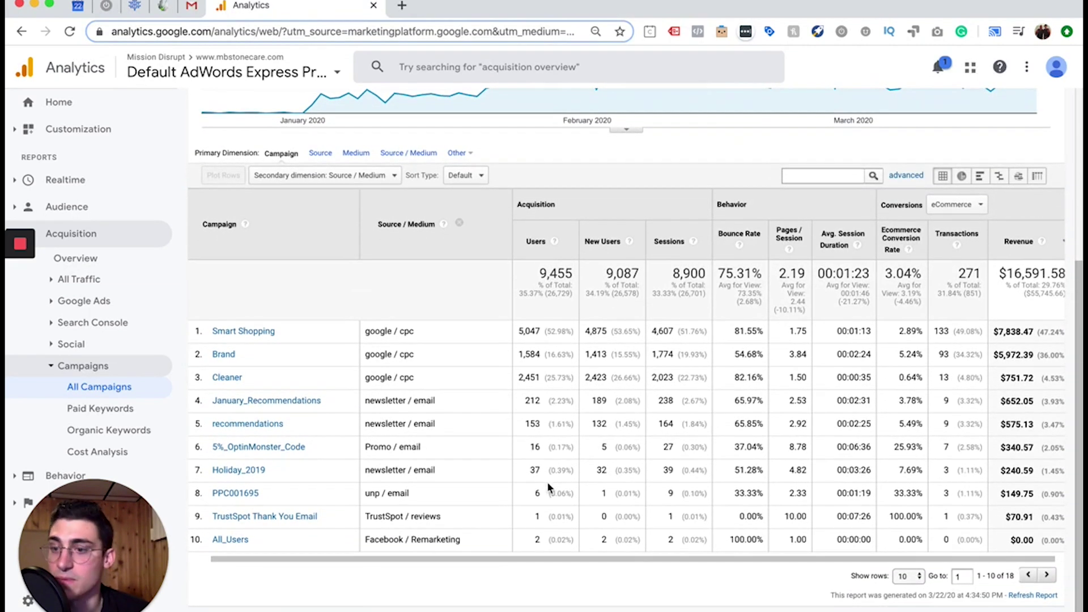
{"action": "scroll", "coordinate": [546, 482], "scroll_direction": "up", "scroll_amount": 3}
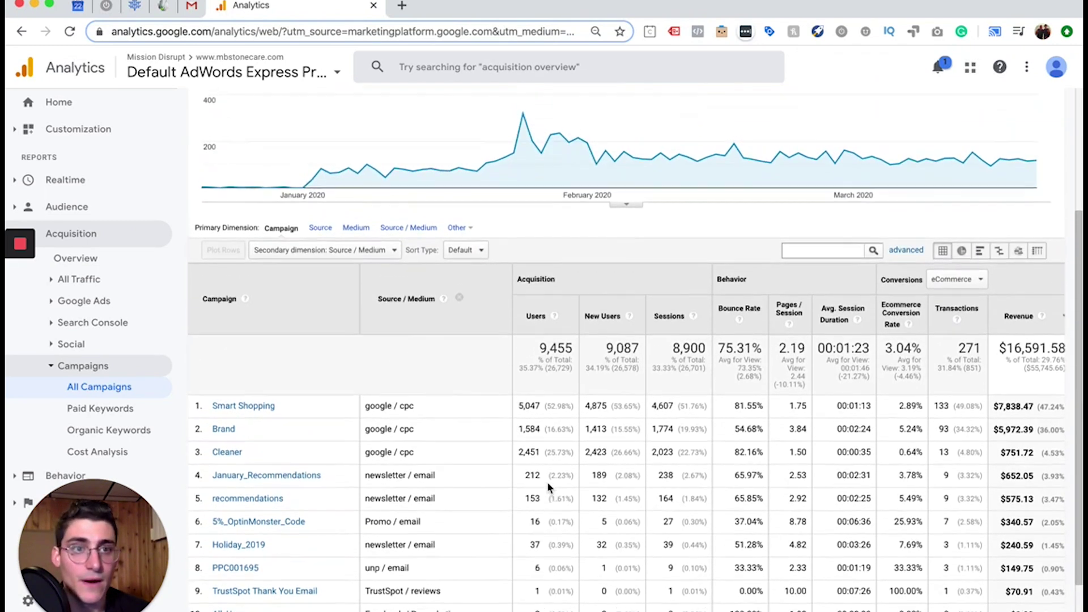
{"action": "scroll", "coordinate": [547, 481], "scroll_direction": "up", "scroll_amount": 2}
{"action": "scroll", "coordinate": [546, 482], "scroll_direction": "down", "scroll_amount": 3}
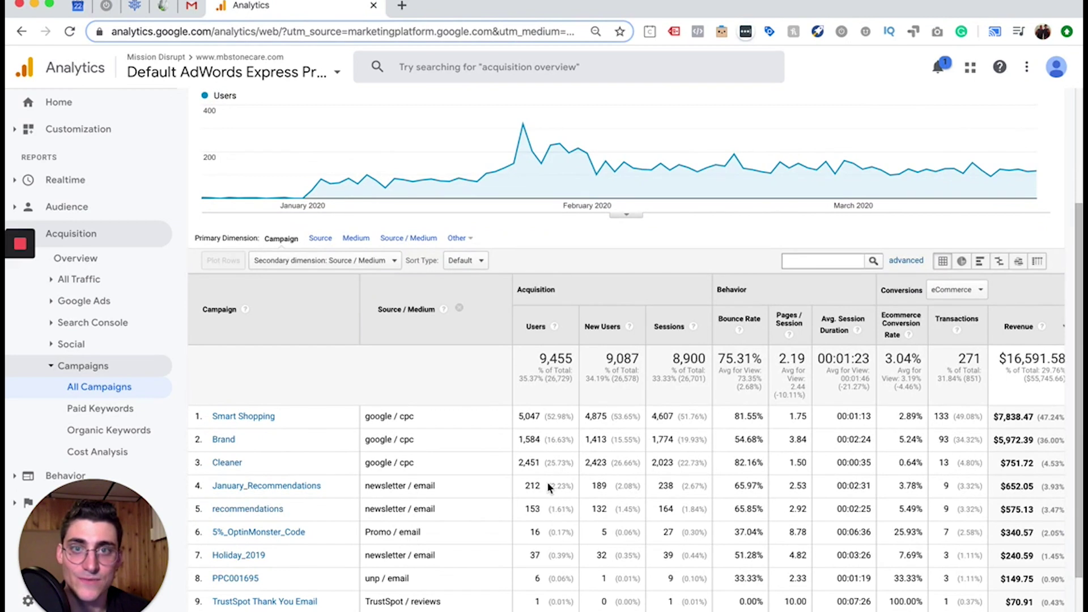
Set the report's date range to Mar 8 – Mar 21, 2020 and review the campaign rows for that period.
{"action": "scroll", "coordinate": [674, 469], "scroll_direction": "up", "scroll_amount": 3}
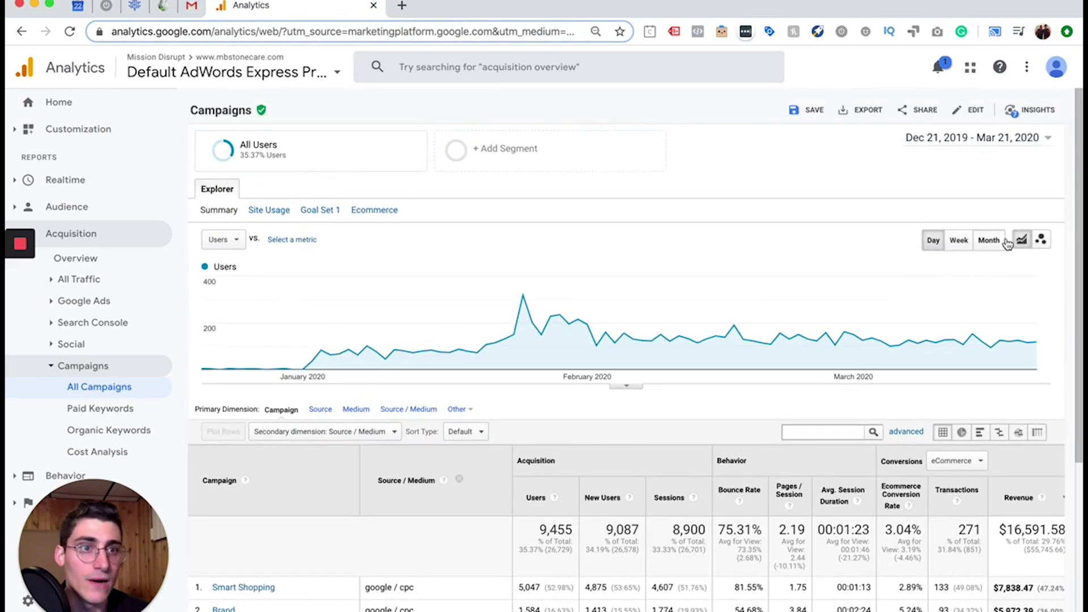
{"action": "left_click", "coordinate": [1009, 145]}
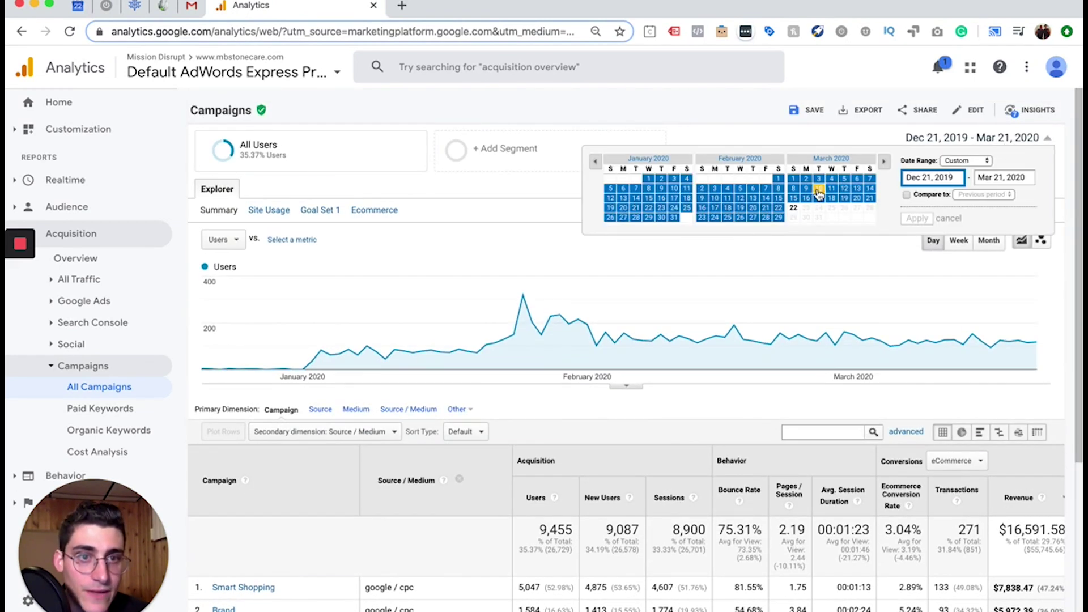
{"action": "left_click", "coordinate": [793, 188]}
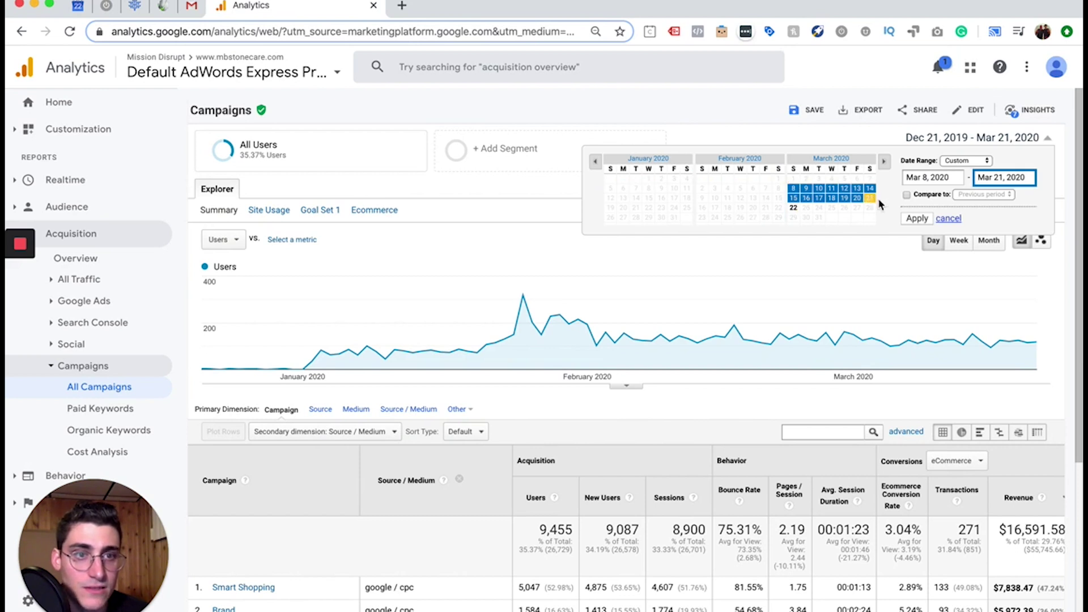
{"action": "left_click", "coordinate": [923, 221]}
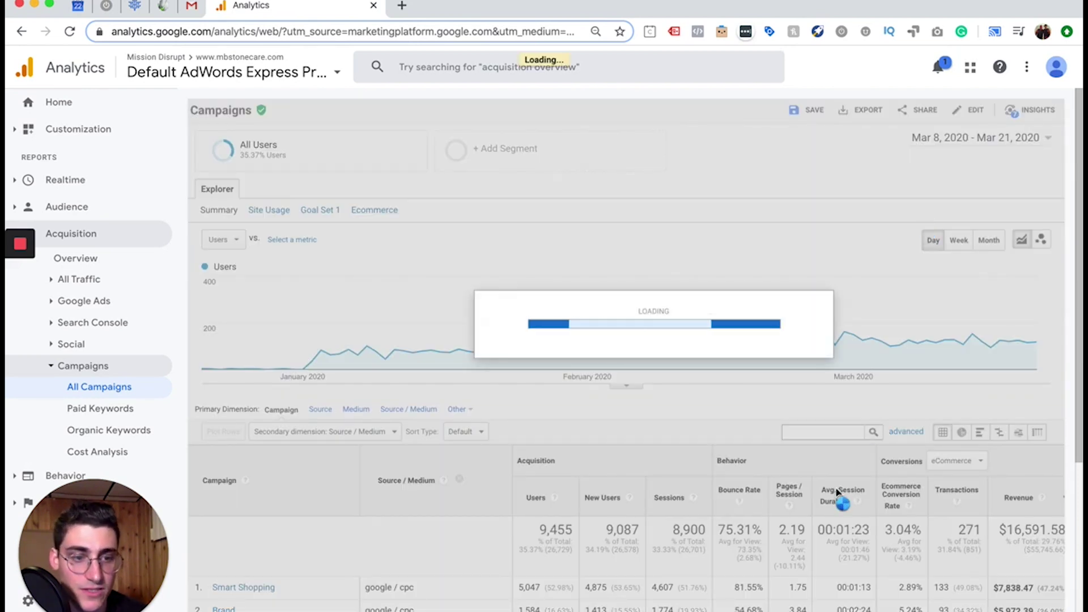
{"action": "scroll", "coordinate": [839, 492], "scroll_direction": "down", "scroll_amount": 1}
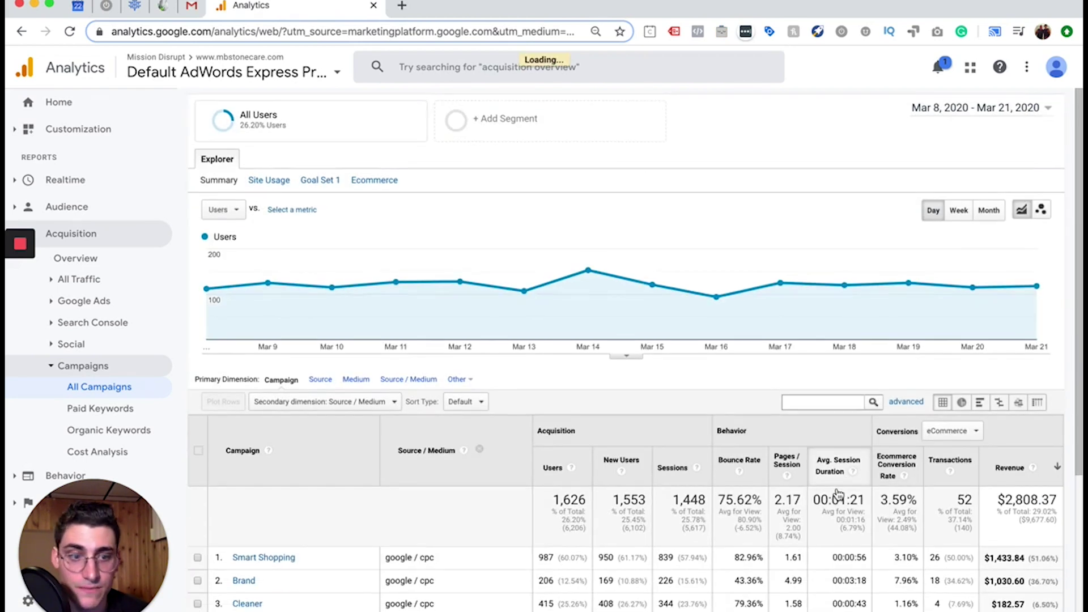
{"action": "scroll", "coordinate": [839, 492], "scroll_direction": "down", "scroll_amount": 5}
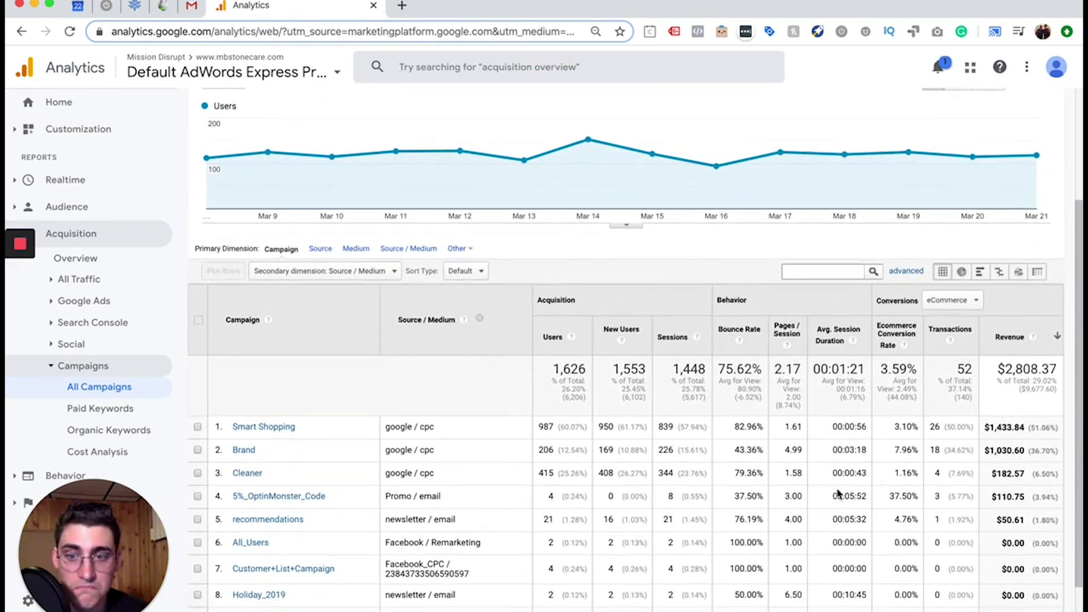
{"action": "scroll", "coordinate": [839, 493], "scroll_direction": "down", "scroll_amount": 2}
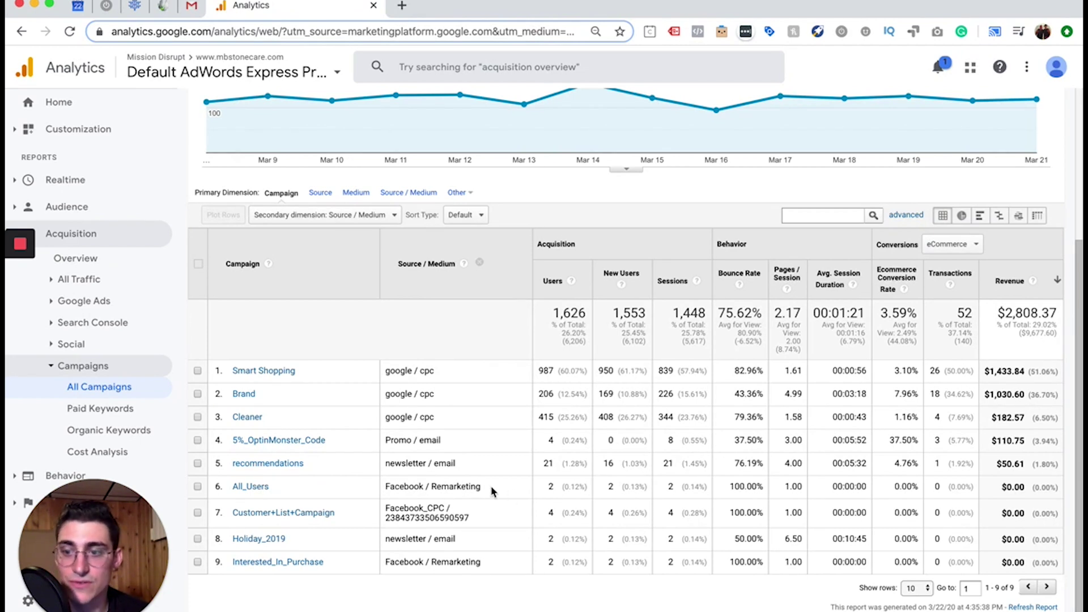
{"action": "scroll", "coordinate": [492, 490], "scroll_direction": "up", "scroll_amount": 3}
{"action": "scroll", "coordinate": [492, 491], "scroll_direction": "down", "scroll_amount": 2}
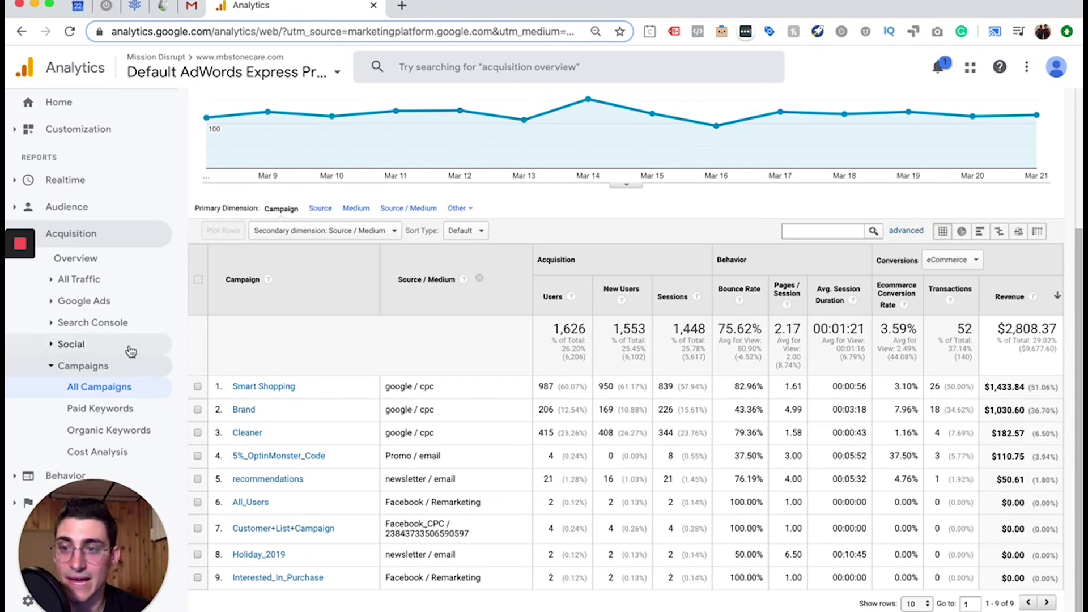
Open the Google Ads Campaigns report and review each campaign's clicks, cost, CPC and revenue.
{"action": "left_click", "coordinate": [120, 366]}
{"action": "left_click", "coordinate": [114, 307]}
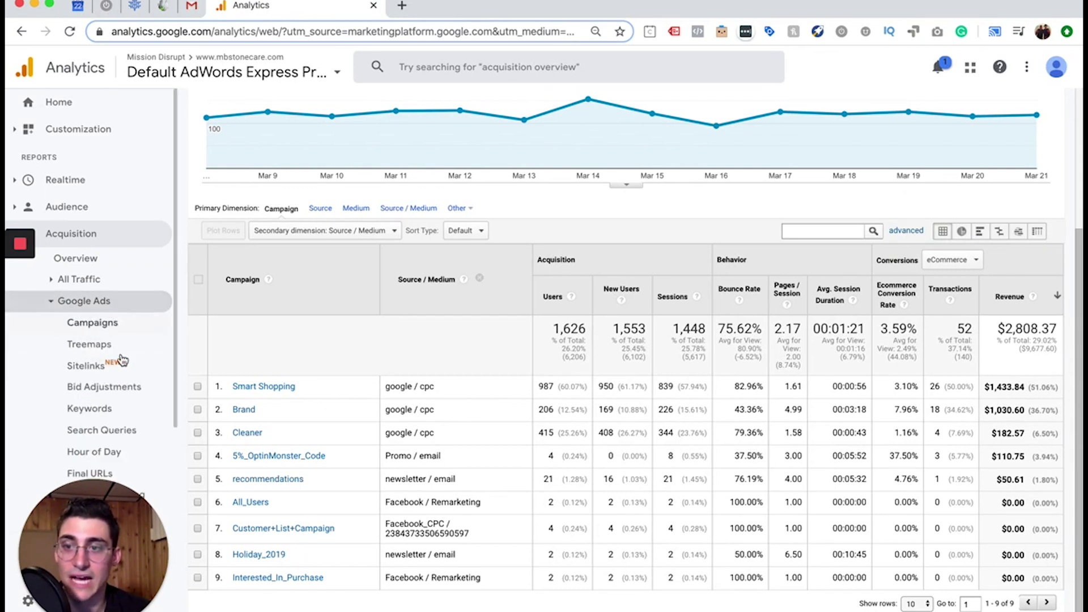
{"action": "left_click", "coordinate": [105, 333]}
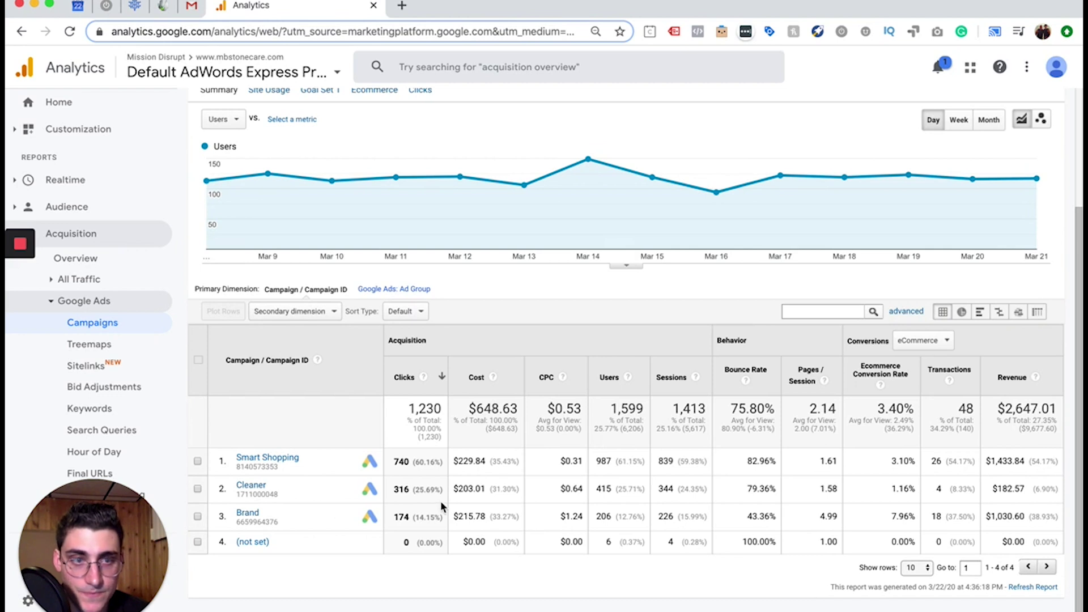
{"action": "mouse_move", "coordinate": [930, 197]}
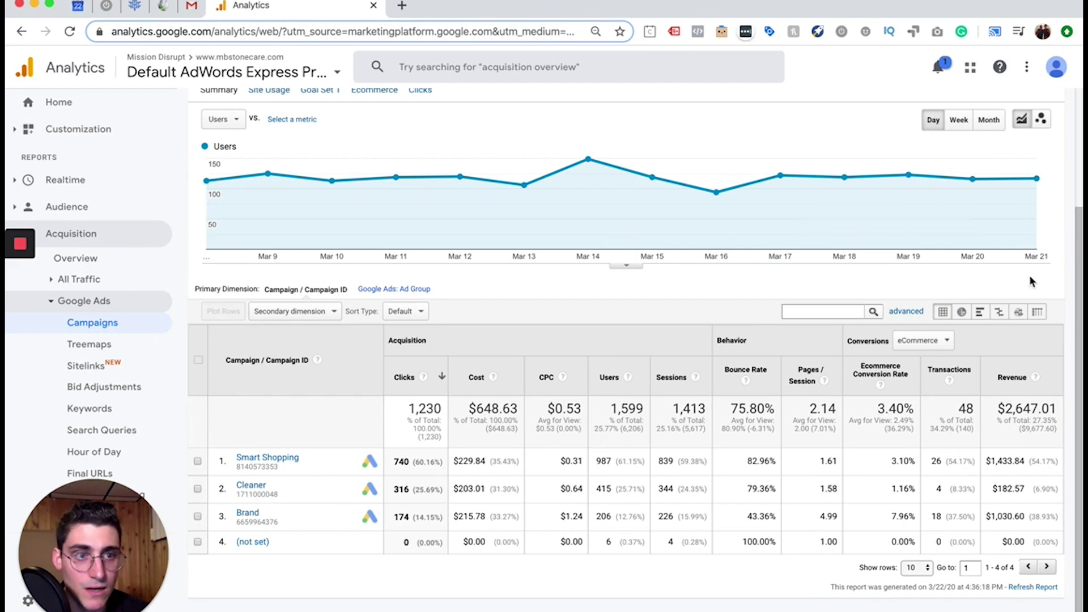
{"action": "scroll", "coordinate": [1029, 274], "scroll_direction": "up", "scroll_amount": 3}
{"action": "scroll", "coordinate": [1030, 280], "scroll_direction": "down", "scroll_amount": 3}
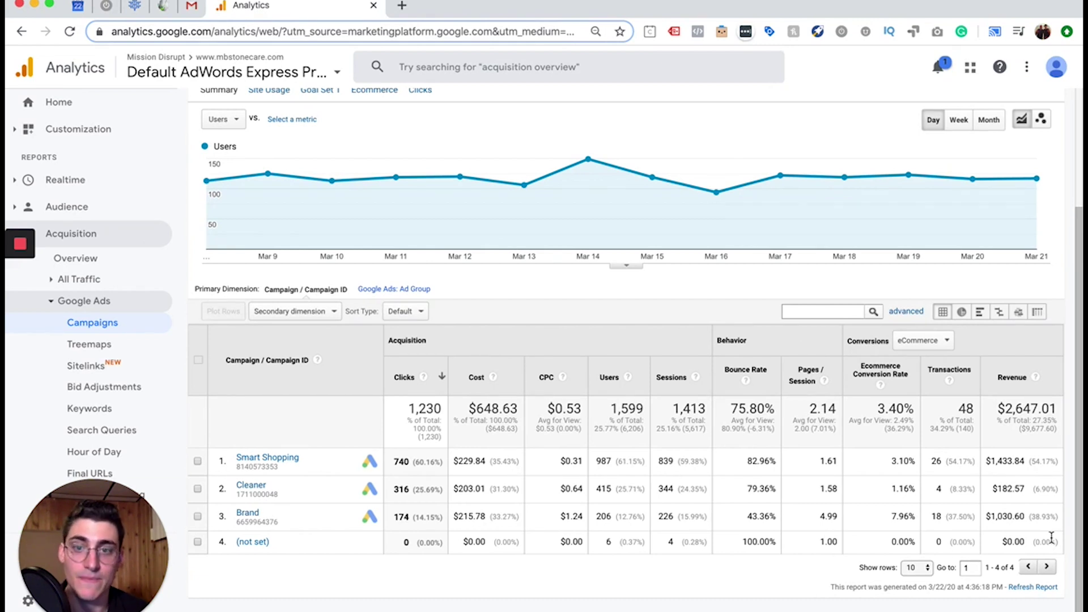
Return to the All Campaigns report and review the full list of campaigns.
{"action": "left_click", "coordinate": [95, 305]}
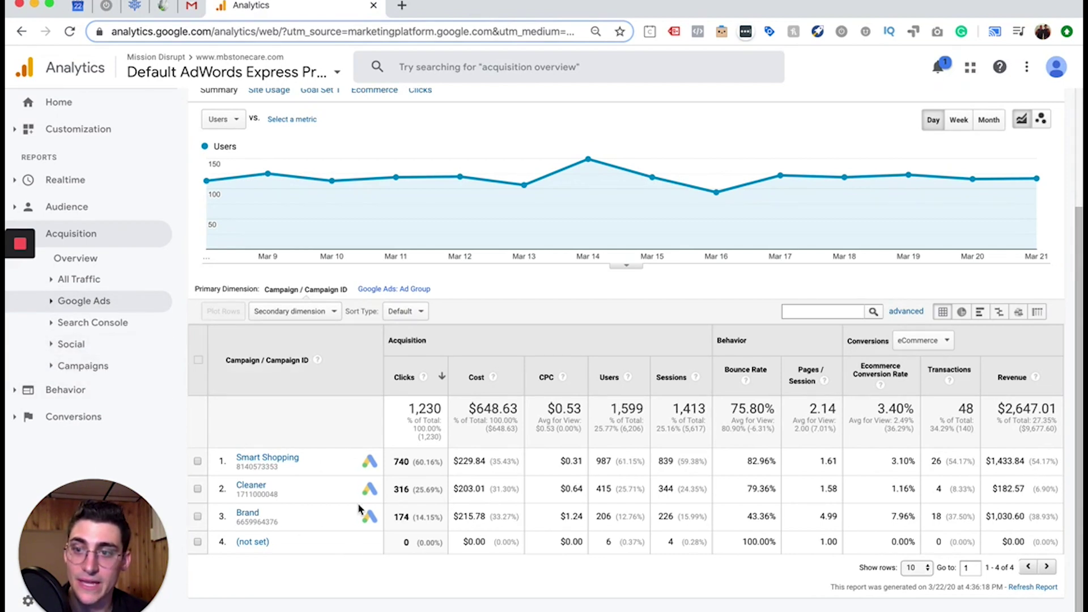
{"action": "left_click", "coordinate": [126, 366]}
{"action": "left_click", "coordinate": [134, 391]}
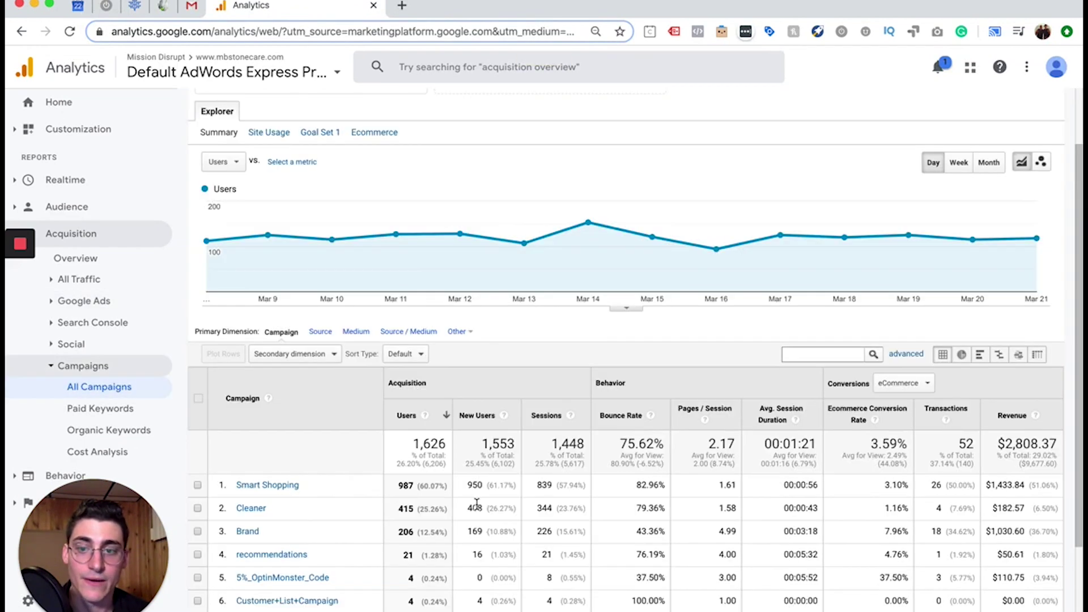
{"action": "scroll", "coordinate": [508, 547], "scroll_direction": "down", "scroll_amount": 3}
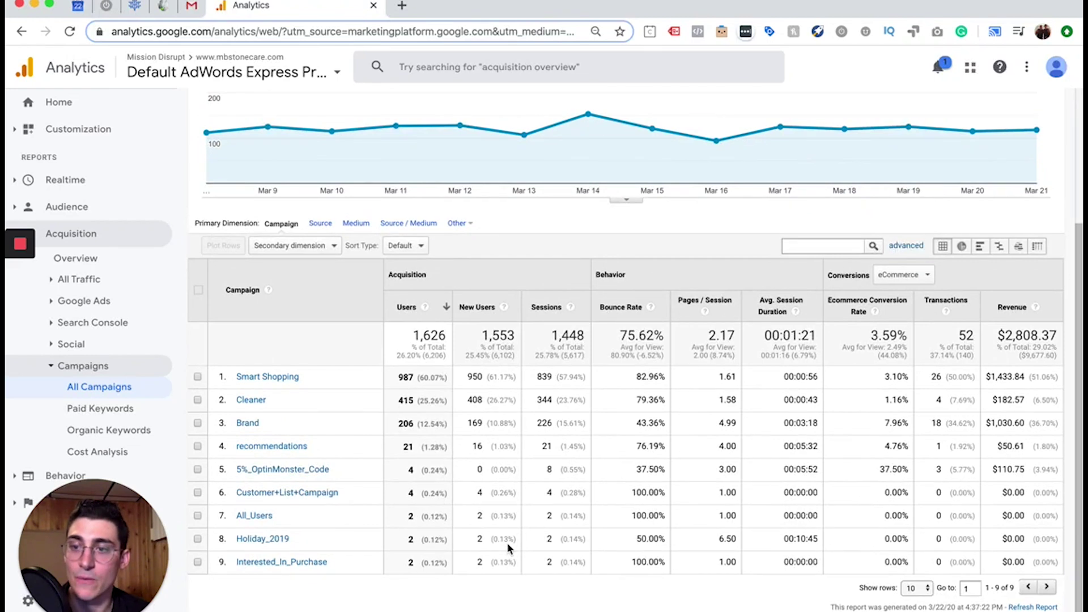
Open the Assisted Conversions report in the Multi-Channel Funnels section of Conversions.
{"action": "left_click", "coordinate": [114, 370]}
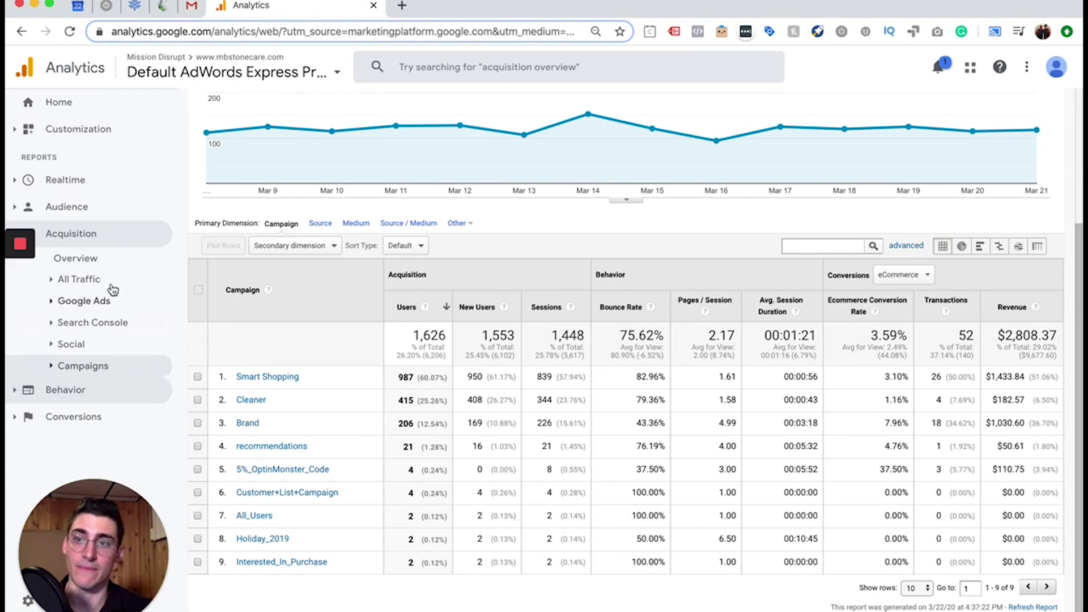
{"action": "left_click", "coordinate": [110, 240]}
{"action": "left_click", "coordinate": [130, 266]}
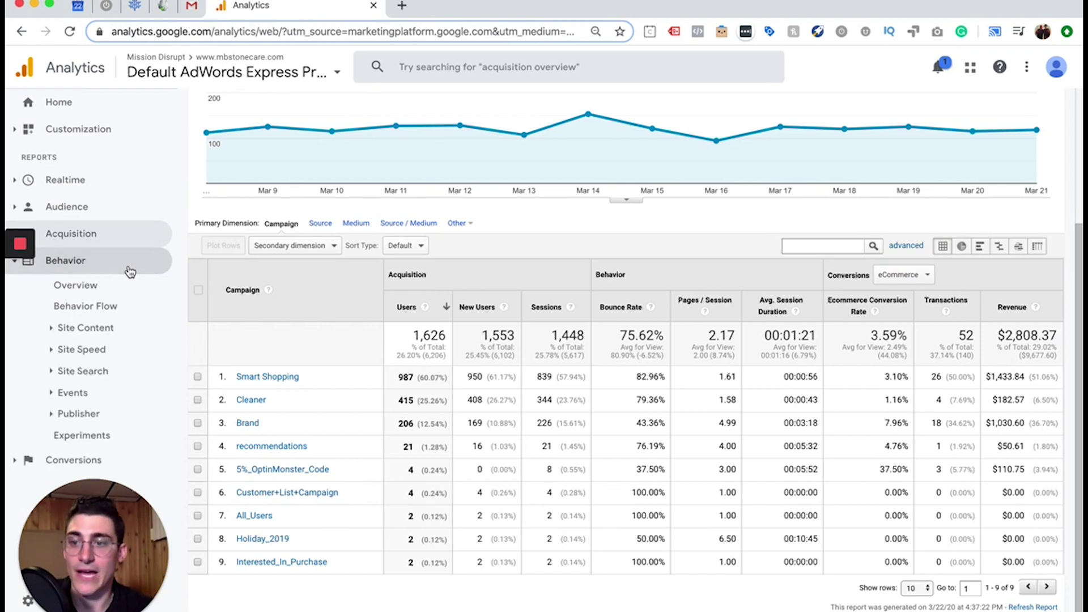
{"action": "left_click", "coordinate": [130, 266]}
{"action": "left_click", "coordinate": [107, 290]}
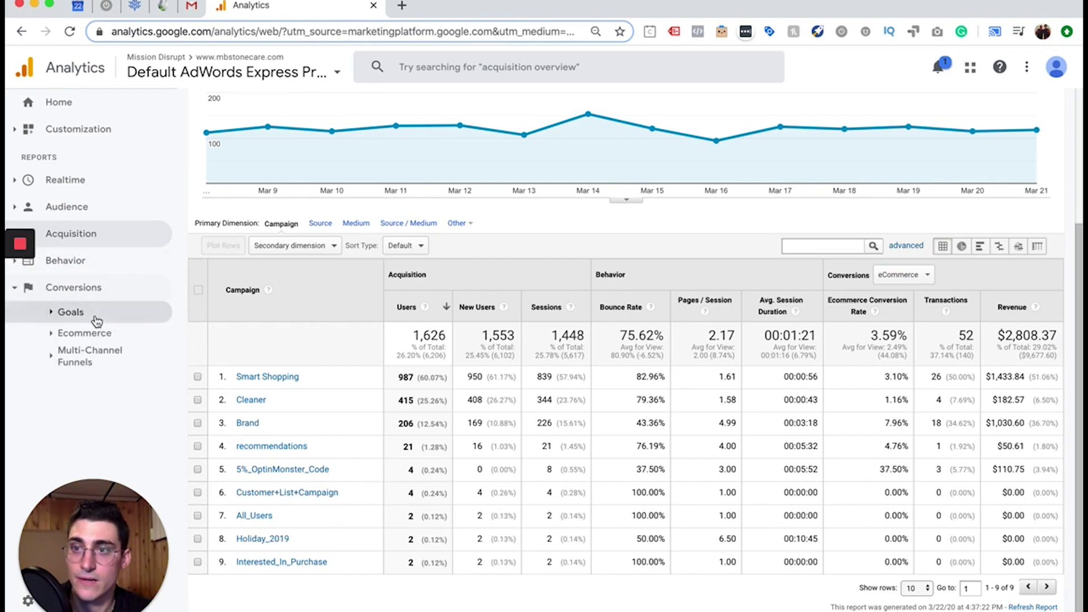
{"action": "left_click", "coordinate": [111, 368]}
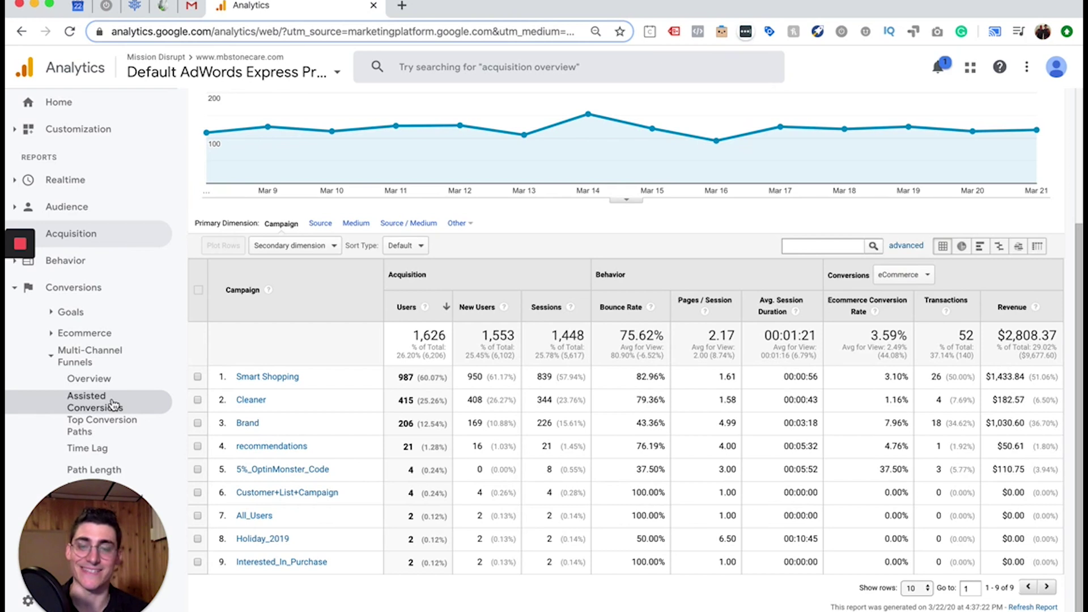
{"action": "left_click", "coordinate": [114, 404]}
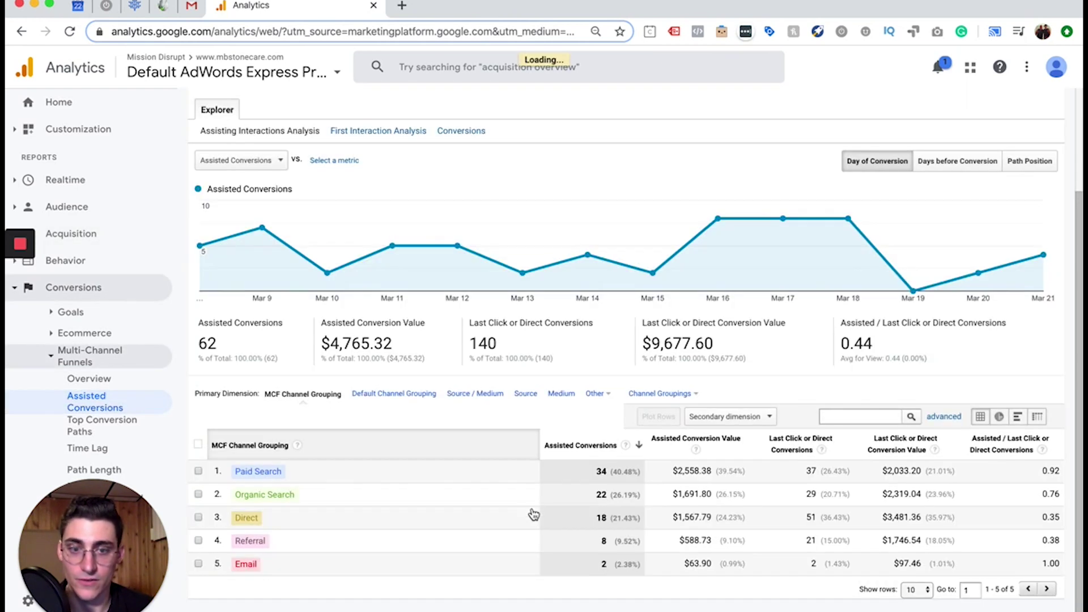
Set the Assisted Conversions report's date range to Dec 21, 2019 – Mar 21, 2020.
{"action": "scroll", "coordinate": [595, 491], "scroll_direction": "up", "scroll_amount": 3}
{"action": "scroll", "coordinate": [597, 497], "scroll_direction": "up", "scroll_amount": 2}
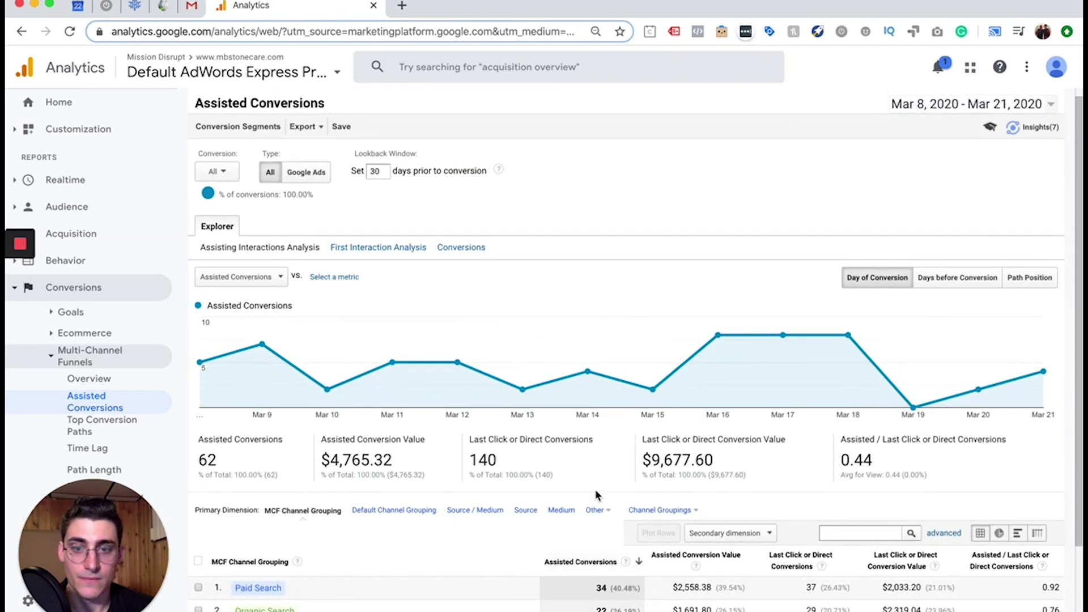
{"action": "scroll", "coordinate": [907, 159], "scroll_direction": "up", "scroll_amount": 1}
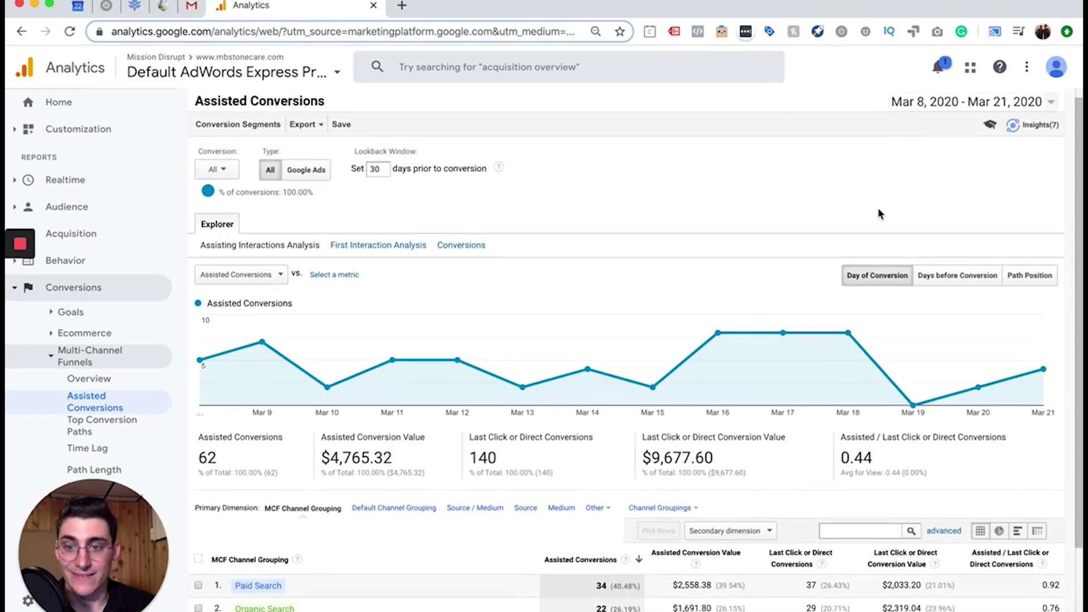
{"action": "left_click", "coordinate": [935, 115]}
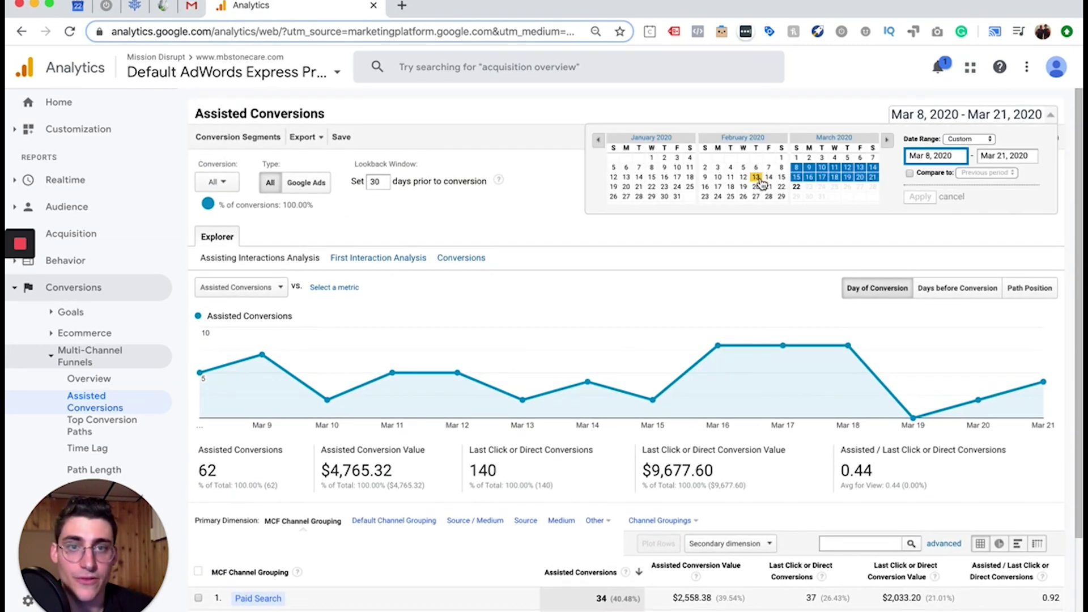
{"action": "left_click", "coordinate": [600, 141]}
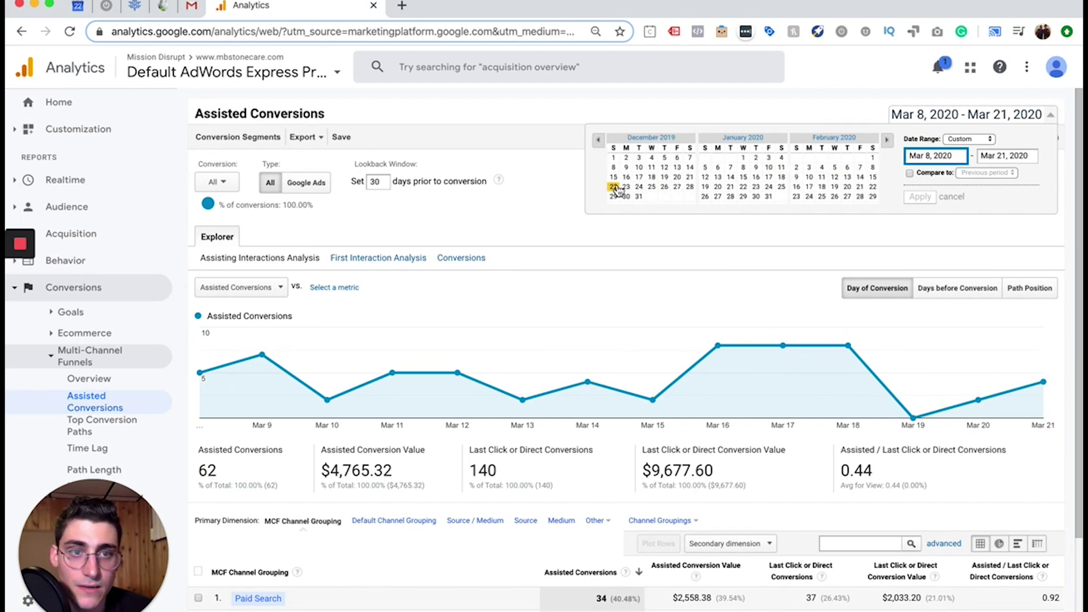
{"action": "left_click", "coordinate": [689, 177]}
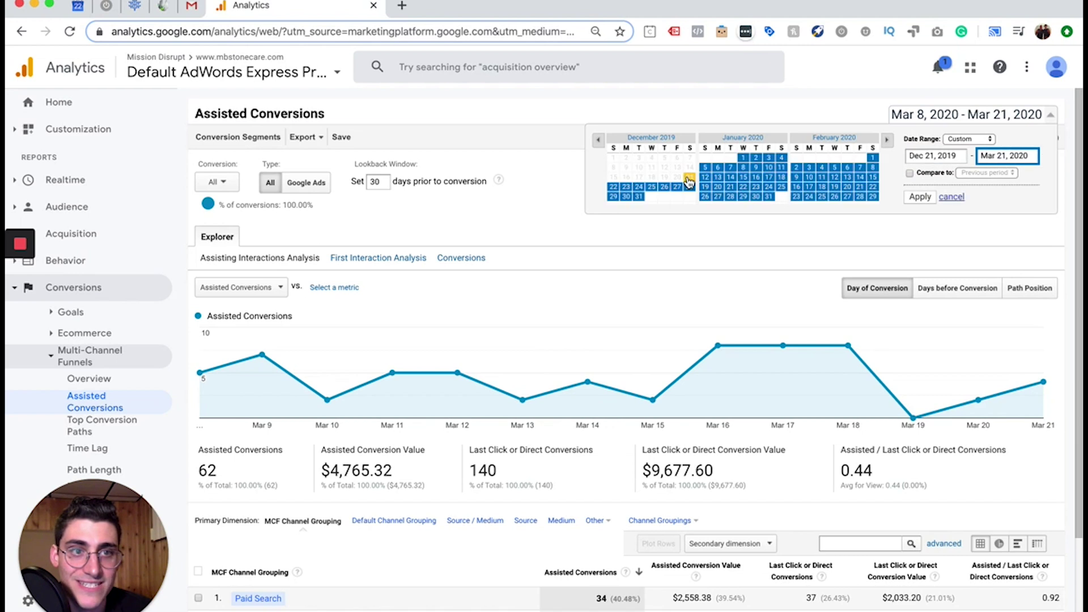
{"action": "left_click", "coordinate": [920, 197]}
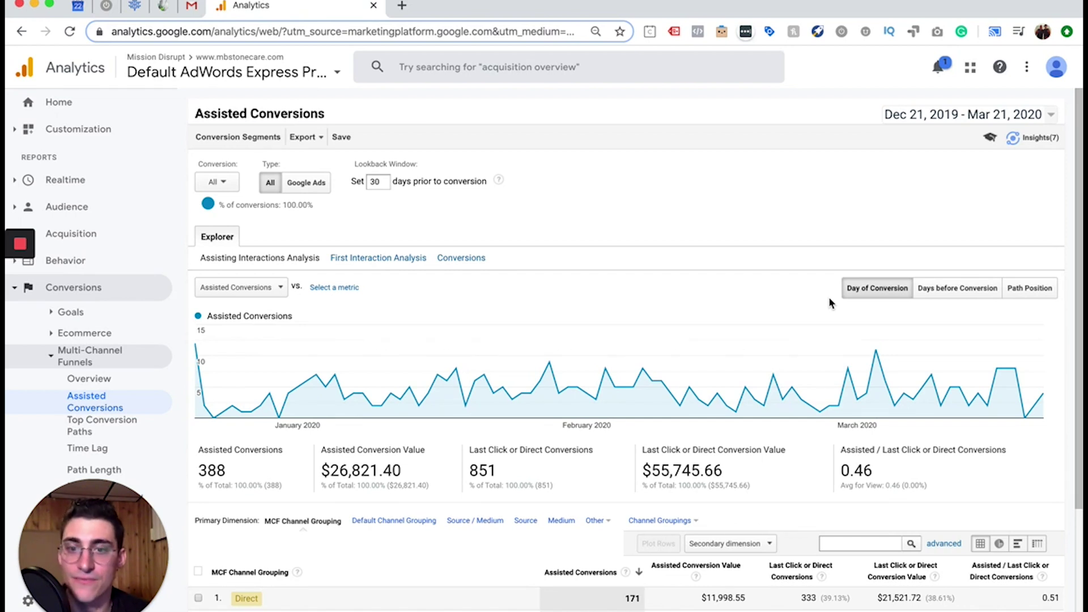
Review the assisted conversion value and the assisted and last-click conversions for each channel grouping.
{"action": "scroll", "coordinate": [659, 397], "scroll_direction": "down", "scroll_amount": 2}
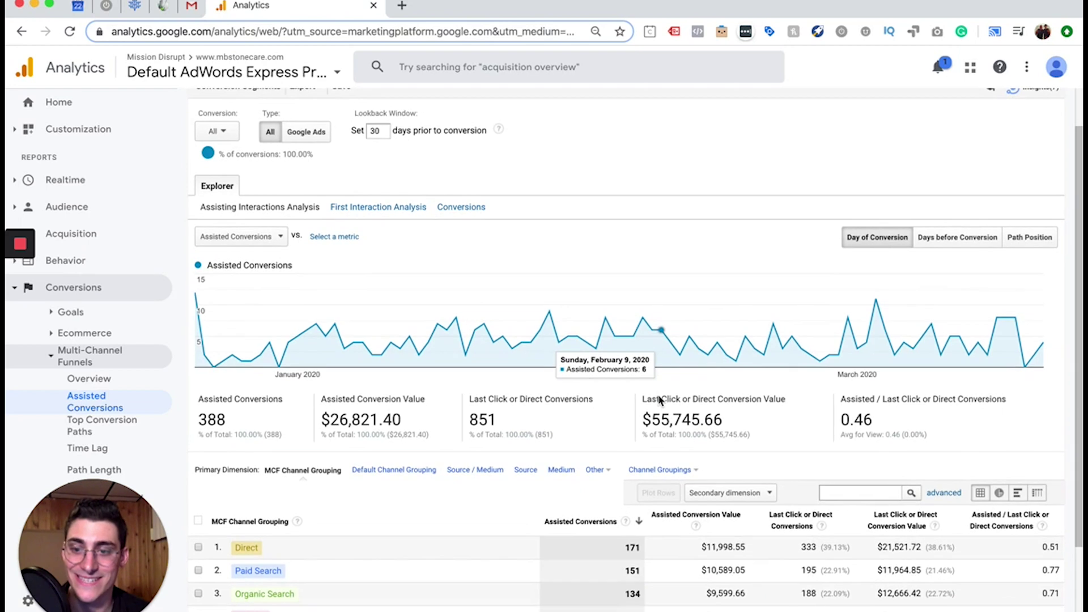
{"action": "scroll", "coordinate": [659, 399], "scroll_direction": "down", "scroll_amount": 3}
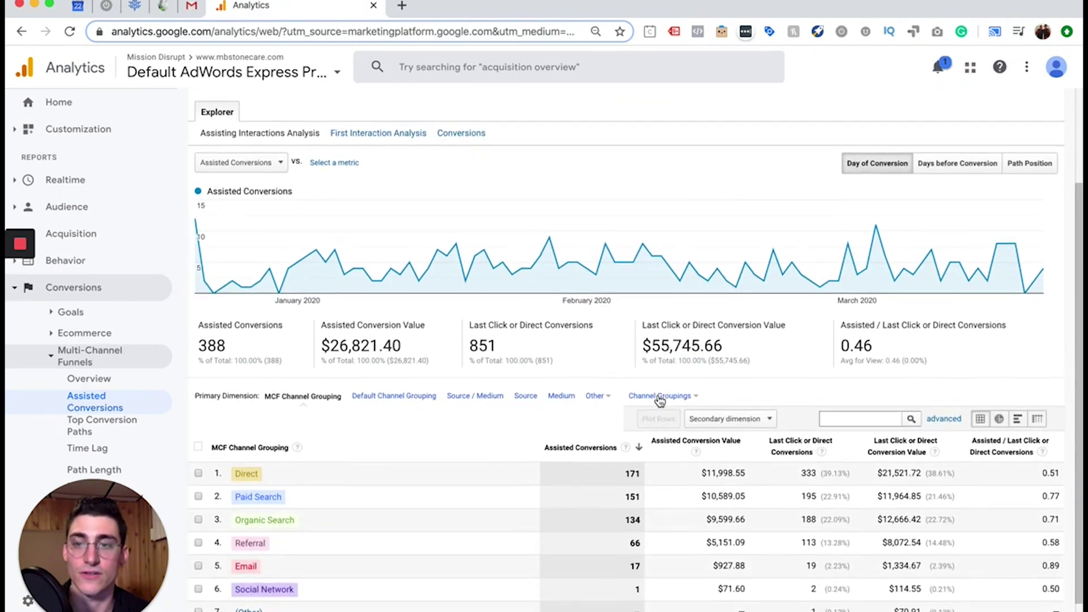
{"action": "scroll", "coordinate": [660, 400], "scroll_direction": "down", "scroll_amount": 1}
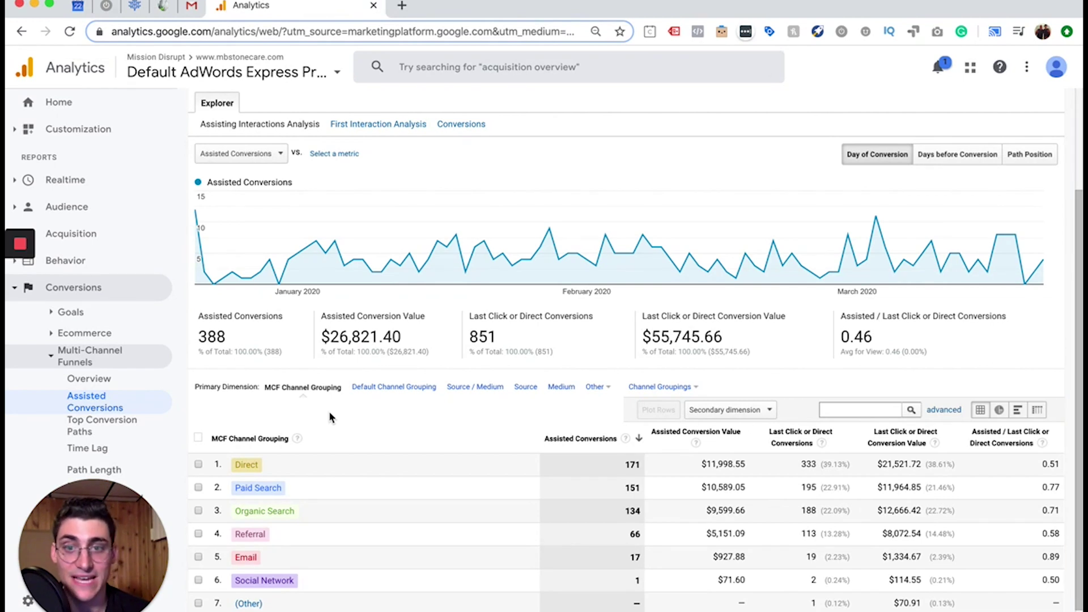
{"action": "left_click_drag", "start_coordinate": [403, 337], "coordinate": [332, 343]}
{"action": "left_click", "coordinate": [330, 342]}
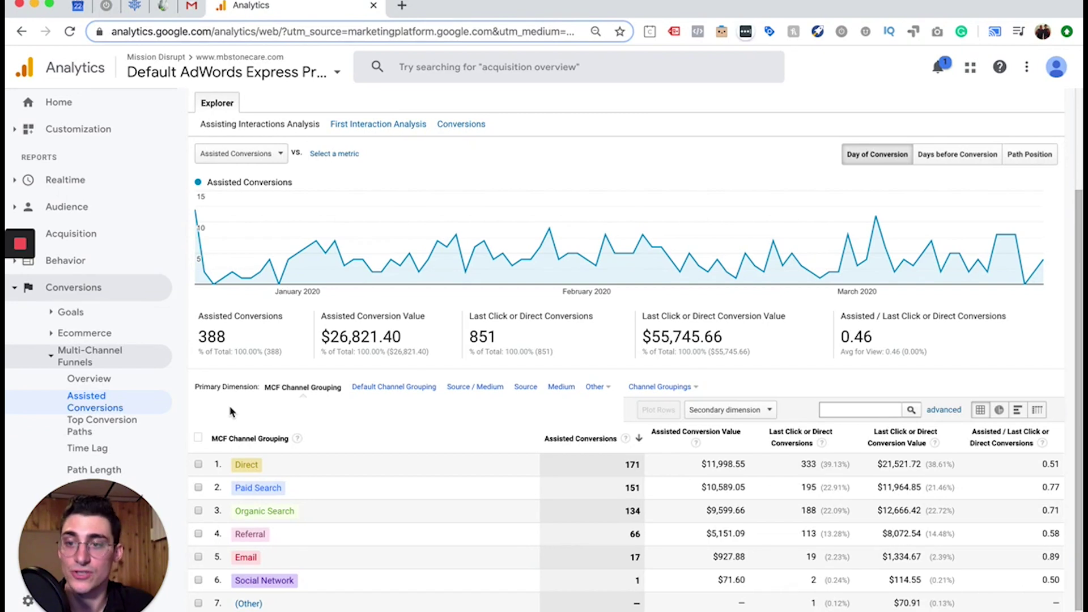
Open the Top Conversion Paths report and increase the number of paths listed in the table.
{"action": "left_click", "coordinate": [101, 437]}
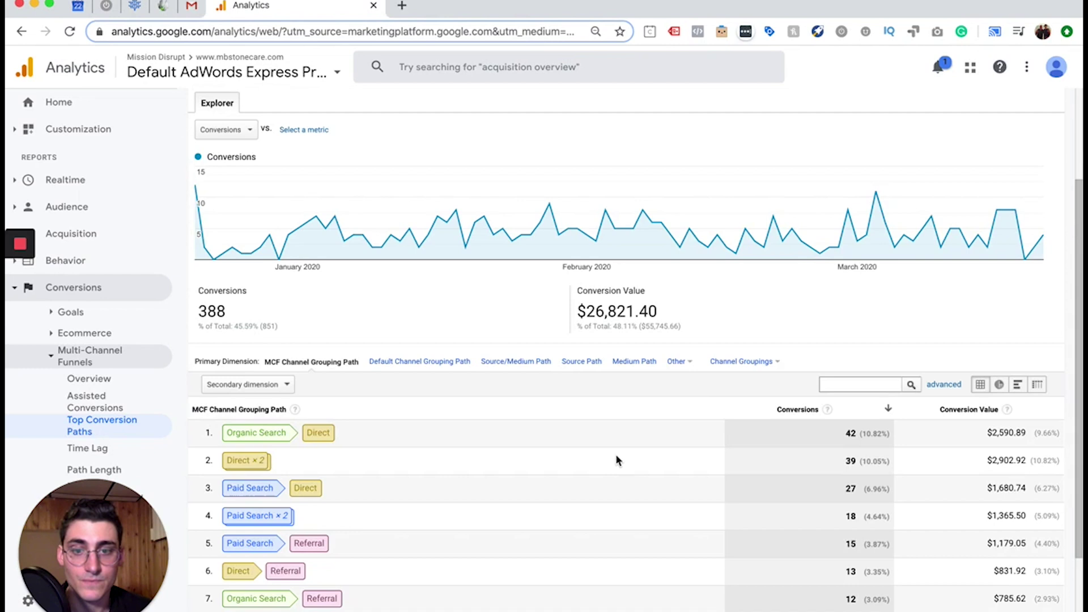
{"action": "scroll", "coordinate": [615, 454], "scroll_direction": "down", "scroll_amount": 3}
{"action": "left_click", "coordinate": [909, 586]}
{"action": "left_click", "coordinate": [900, 598]}
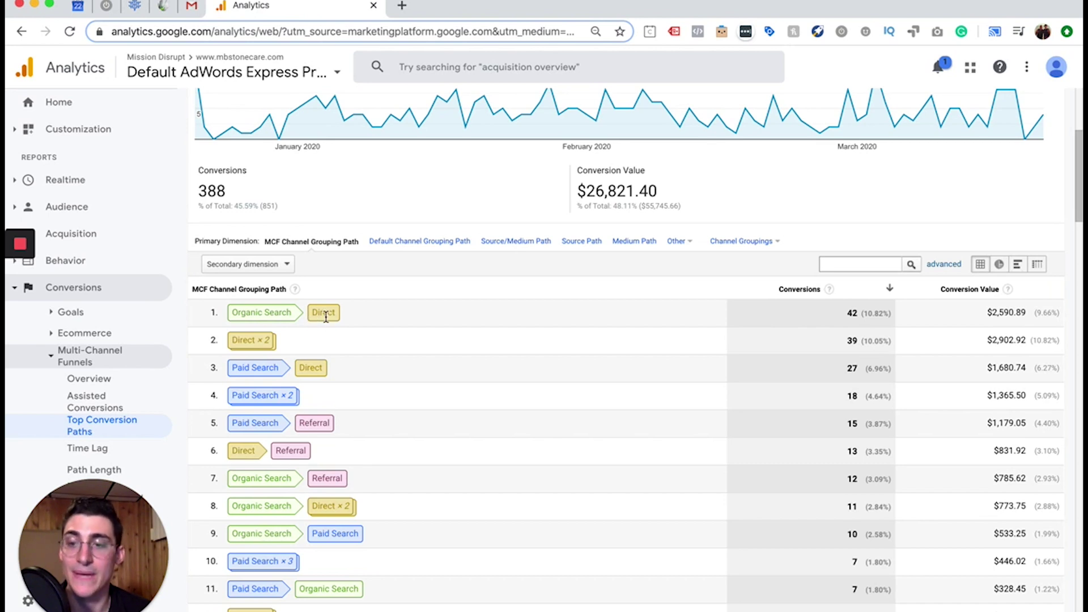
Examine the channel grouping paths with their conversions and conversion values, from the most frequent to the longer multi-touch paths.
{"action": "scroll", "coordinate": [326, 317], "scroll_direction": "down", "scroll_amount": 2}
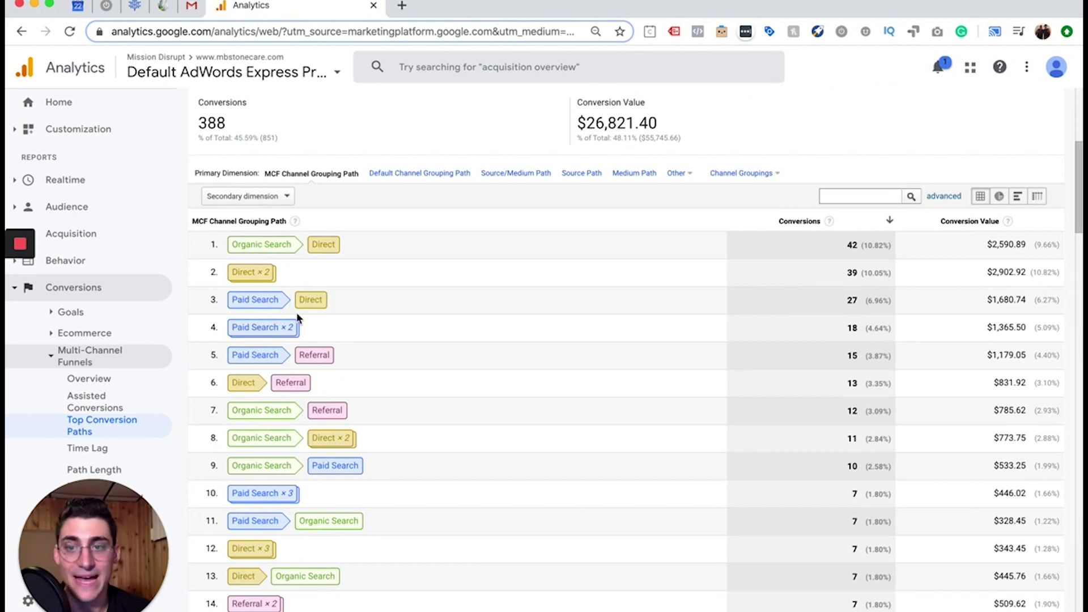
{"action": "scroll", "coordinate": [297, 314], "scroll_direction": "down", "scroll_amount": 1}
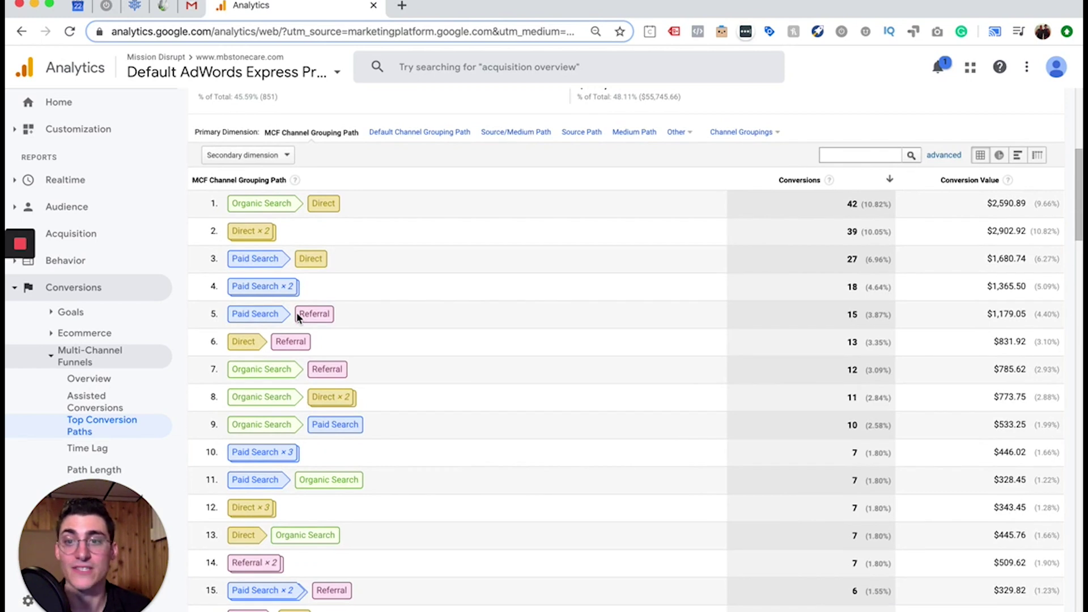
{"action": "scroll", "coordinate": [297, 314], "scroll_direction": "down", "scroll_amount": 2}
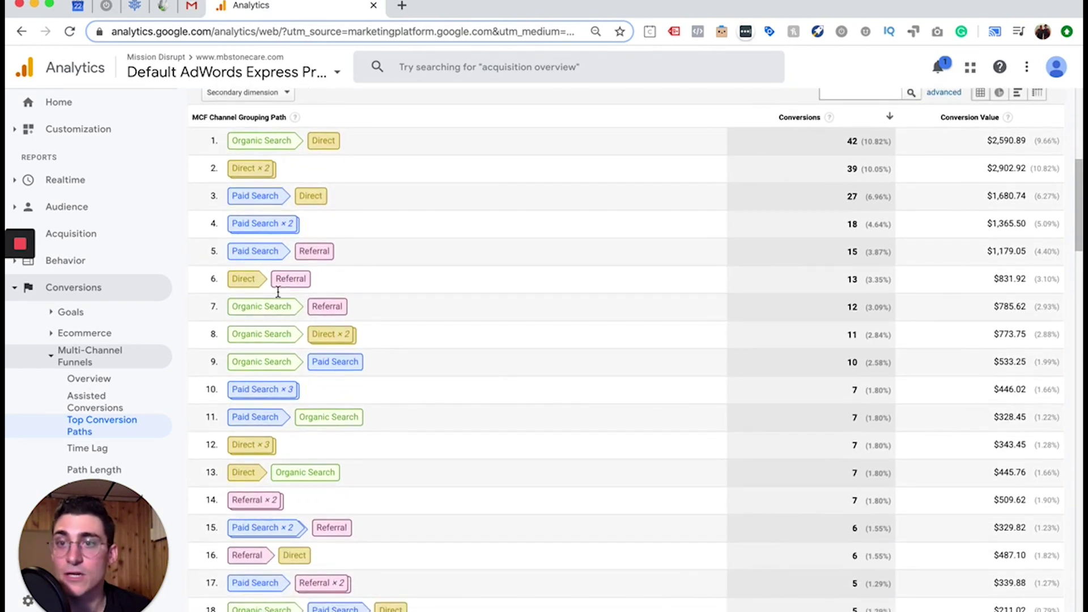
{"action": "scroll", "coordinate": [292, 279], "scroll_direction": "down", "scroll_amount": 1}
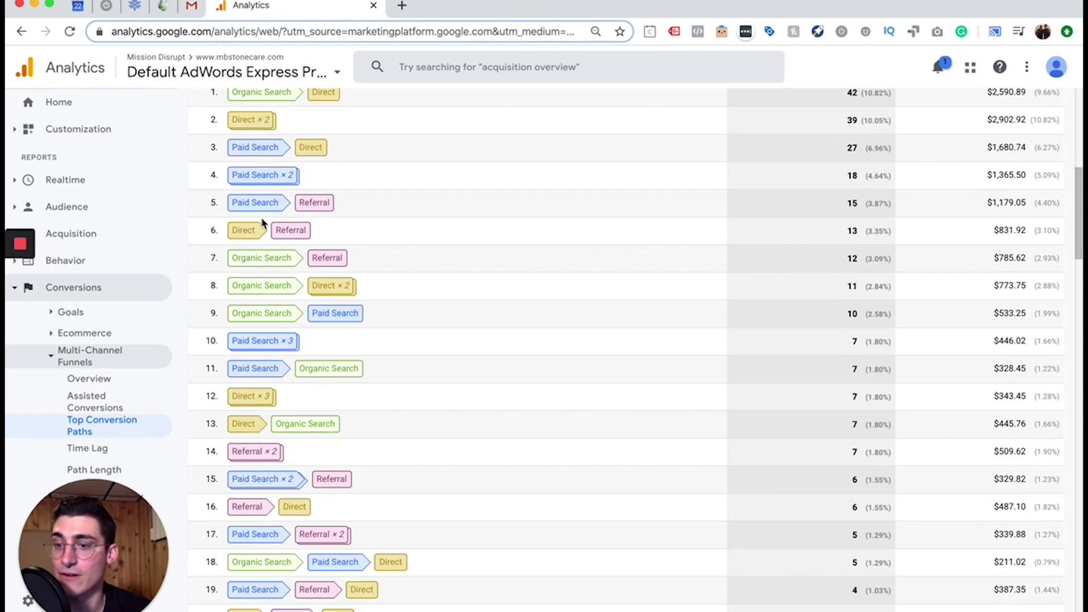
{"action": "scroll", "coordinate": [262, 224], "scroll_direction": "down", "scroll_amount": 3}
{"action": "scroll", "coordinate": [263, 262], "scroll_direction": "down", "scroll_amount": 2}
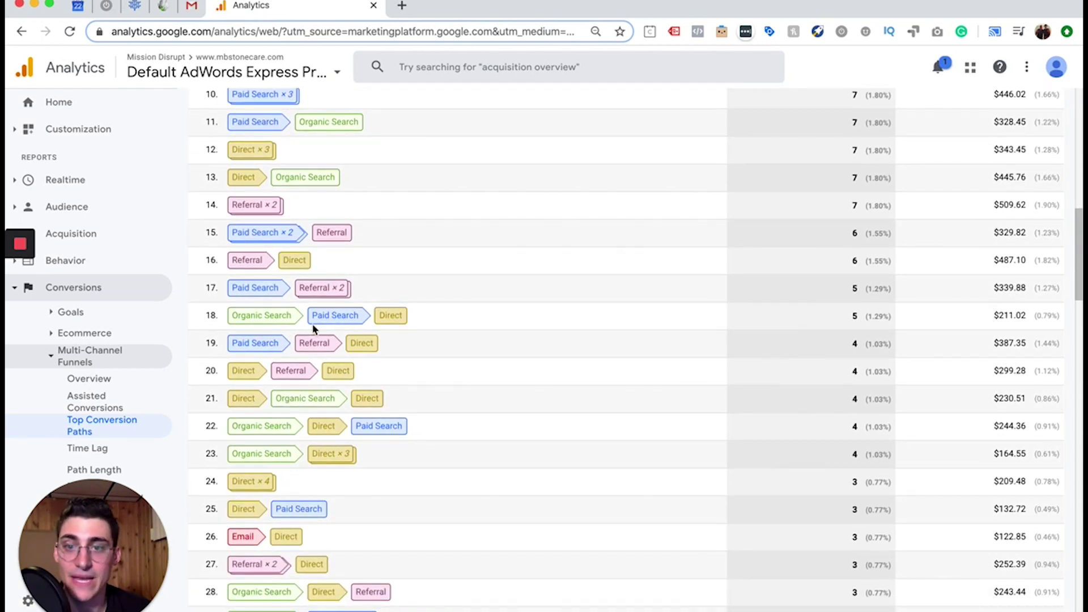
{"action": "scroll", "coordinate": [374, 356], "scroll_direction": "down", "scroll_amount": 1}
{"action": "scroll", "coordinate": [286, 395], "scroll_direction": "down", "scroll_amount": 2}
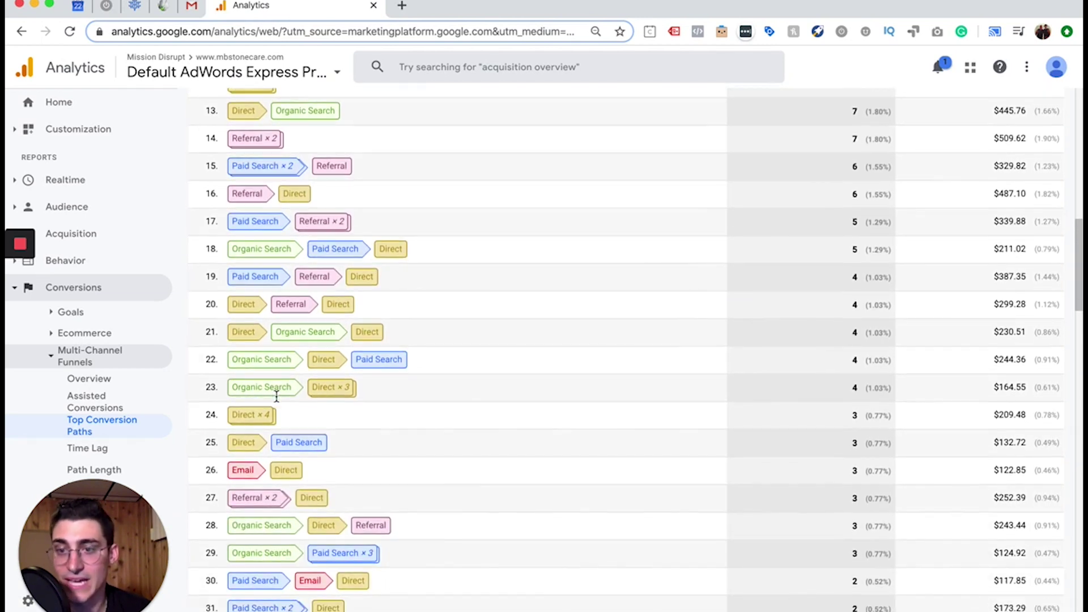
{"action": "scroll", "coordinate": [285, 404], "scroll_direction": "down", "scroll_amount": 5}
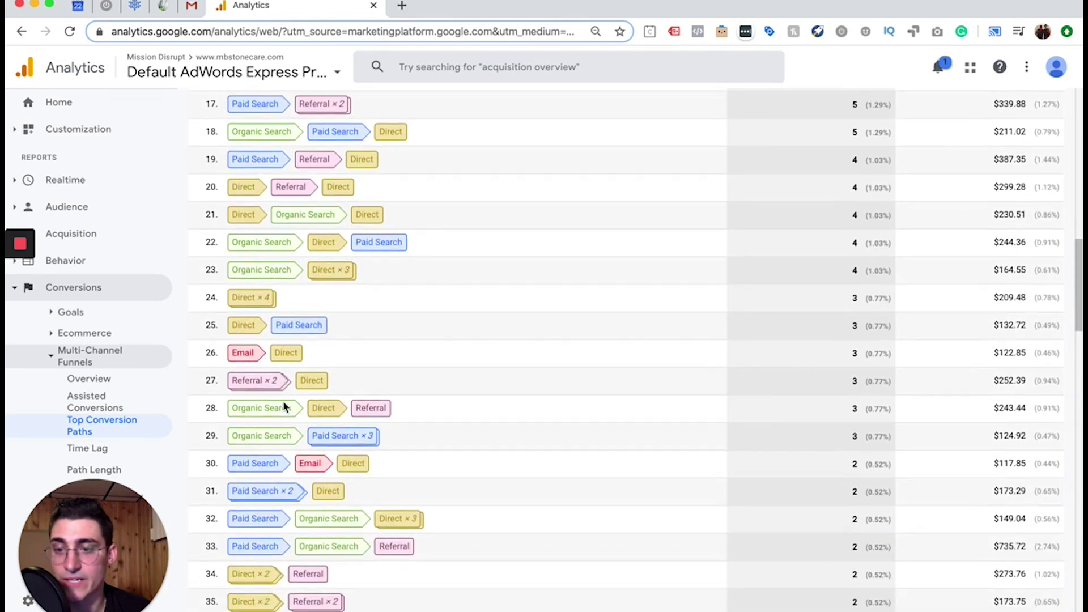
{"action": "scroll", "coordinate": [285, 405], "scroll_direction": "down", "scroll_amount": 1}
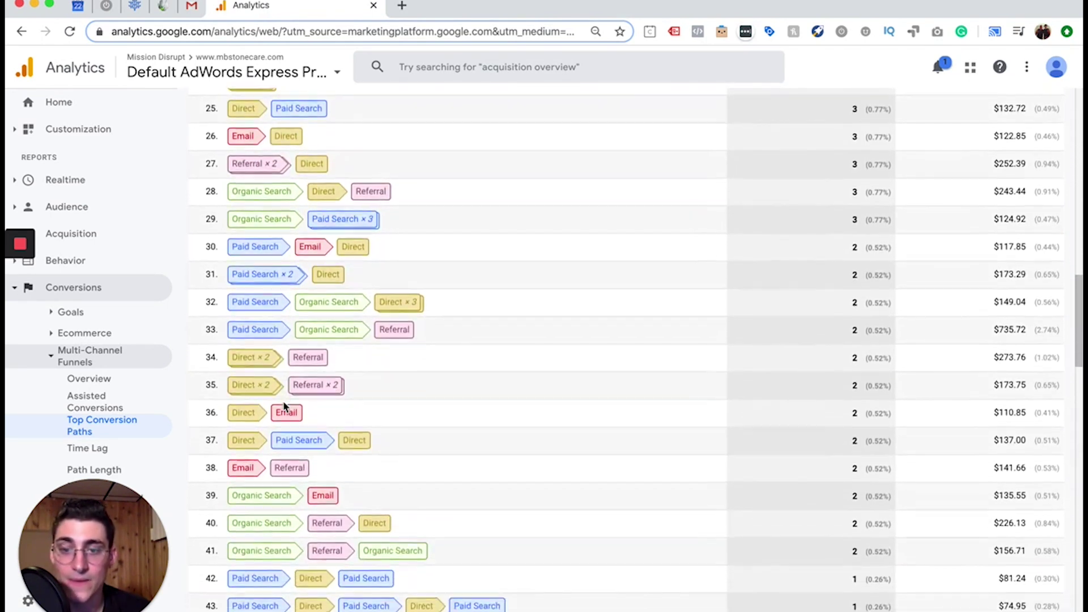
{"action": "scroll", "coordinate": [285, 405], "scroll_direction": "down", "scroll_amount": 2}
{"action": "scroll", "coordinate": [285, 405], "scroll_direction": "down", "scroll_amount": 1}
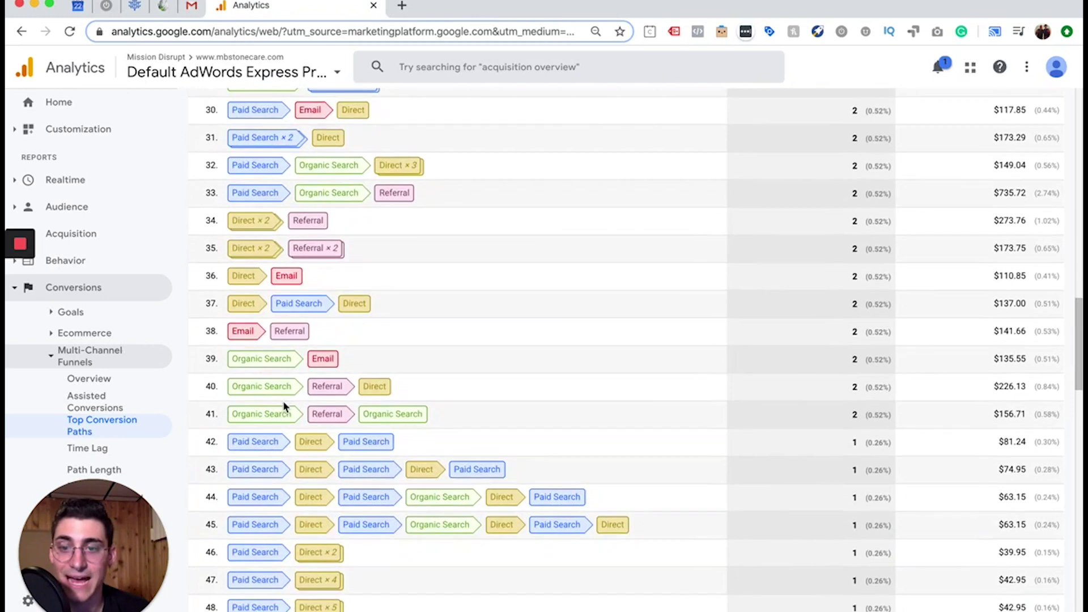
{"action": "scroll", "coordinate": [284, 405], "scroll_direction": "down", "scroll_amount": 7}
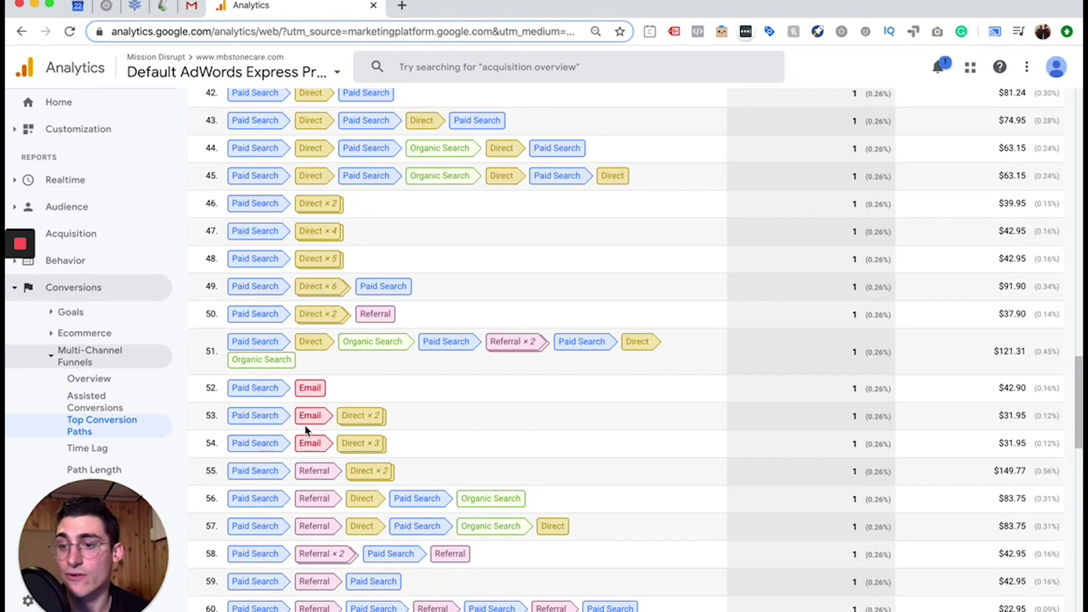
{"action": "scroll", "coordinate": [303, 458], "scroll_direction": "down", "scroll_amount": 1}
{"action": "scroll", "coordinate": [302, 458], "scroll_direction": "down", "scroll_amount": 3}
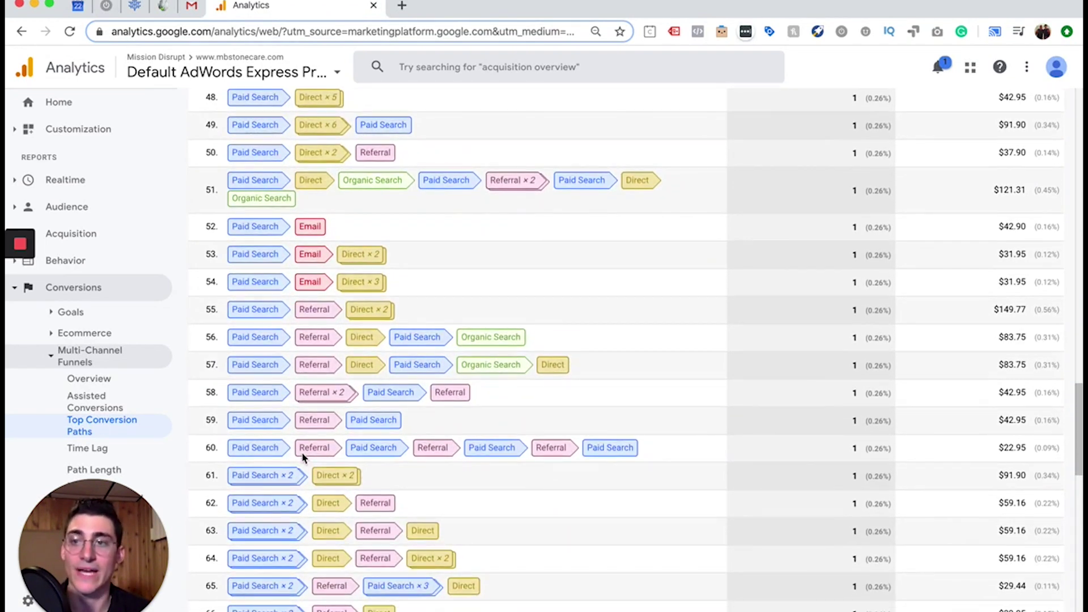
{"action": "scroll", "coordinate": [302, 458], "scroll_direction": "down", "scroll_amount": 1}
{"action": "scroll", "coordinate": [275, 439], "scroll_direction": "down", "scroll_amount": 1}
{"action": "scroll", "coordinate": [275, 440], "scroll_direction": "down", "scroll_amount": 3}
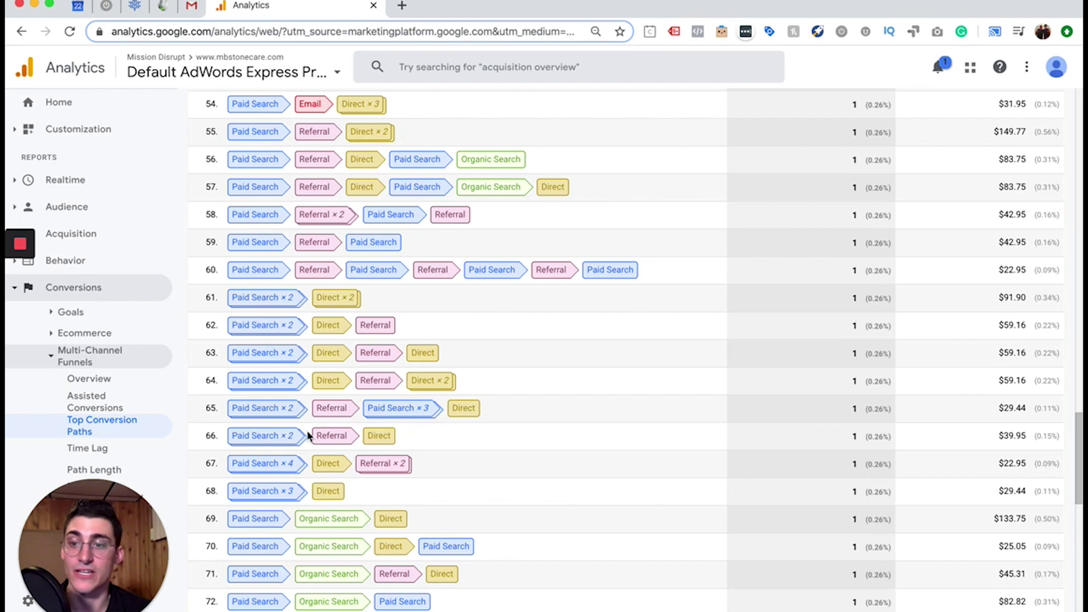
Return to the most frequent conversion paths and collapse the Multi-Channel Funnels report group.
{"action": "scroll", "coordinate": [307, 433], "scroll_direction": "up", "scroll_amount": 1}
{"action": "scroll", "coordinate": [307, 431], "scroll_direction": "up", "scroll_amount": 20}
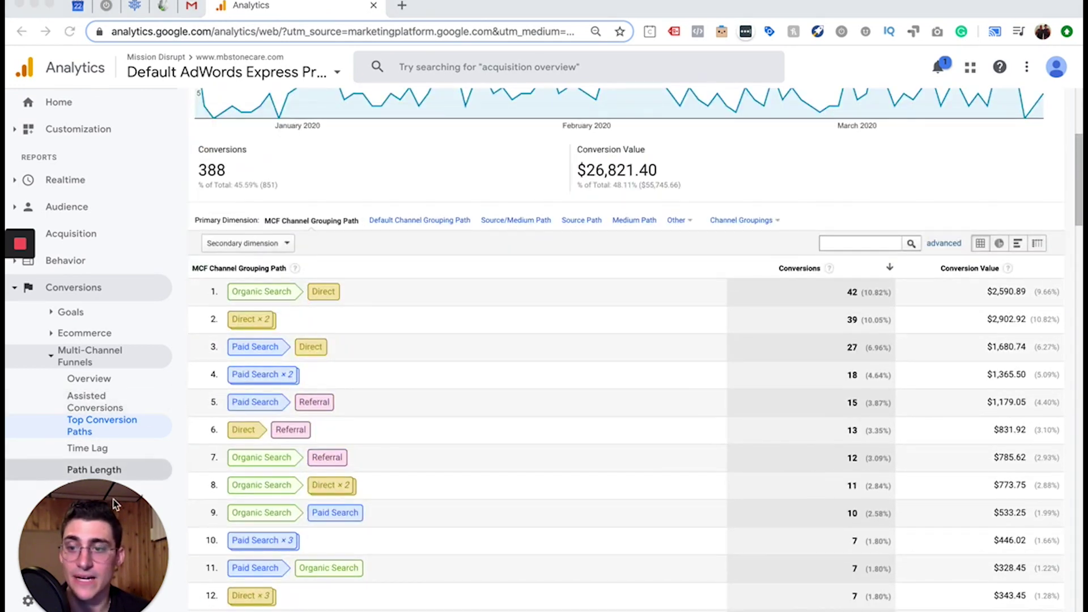
{"action": "left_click_drag", "start_coordinate": [113, 499], "coordinate": [336, 507]}
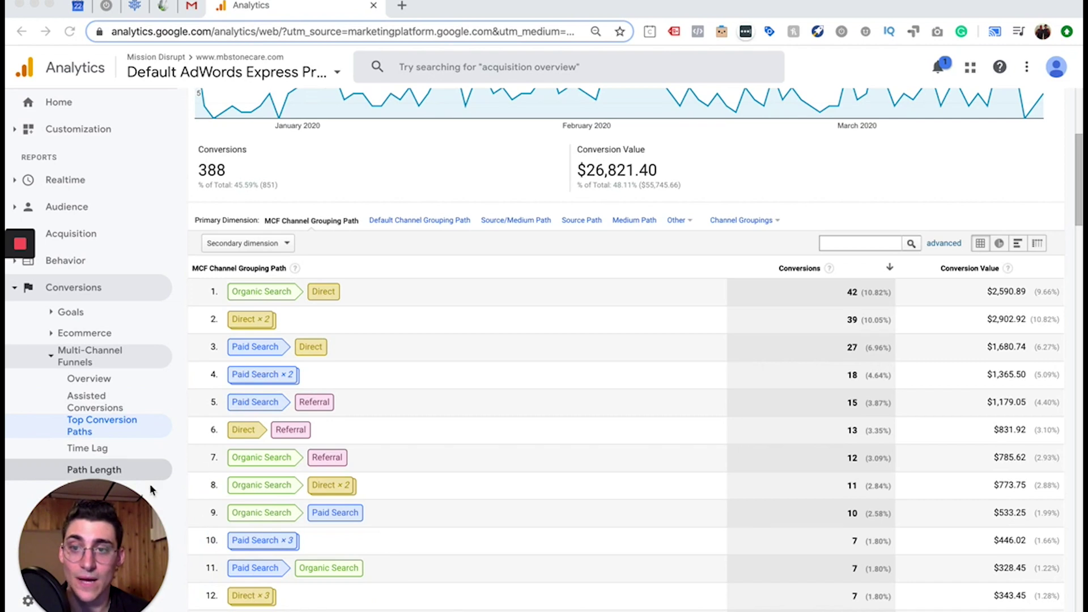
{"action": "scroll", "coordinate": [336, 432], "scroll_direction": "up", "scroll_amount": 2}
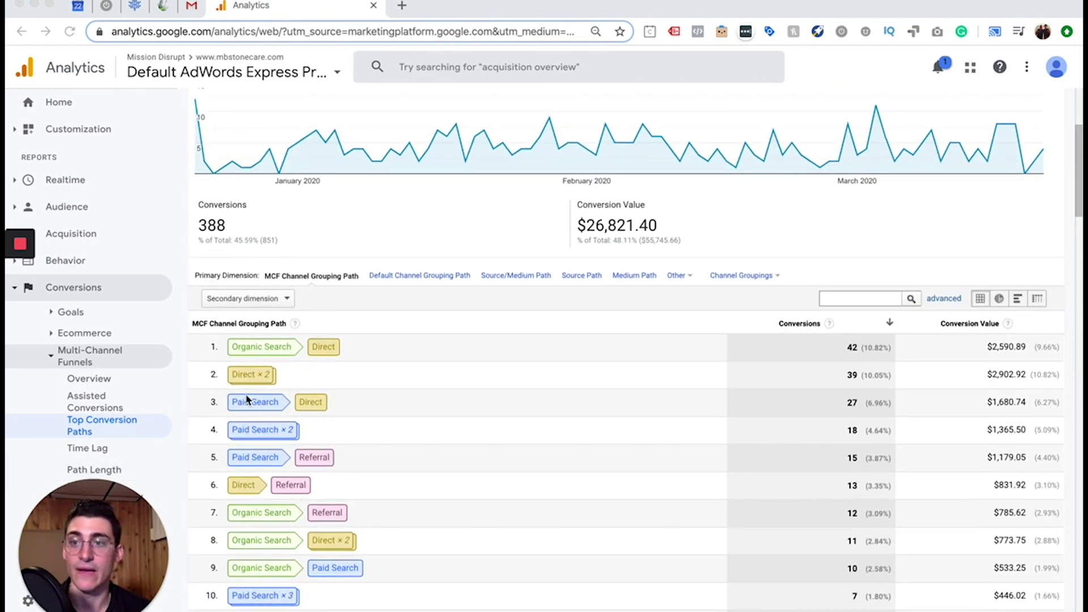
{"action": "left_click", "coordinate": [108, 359]}
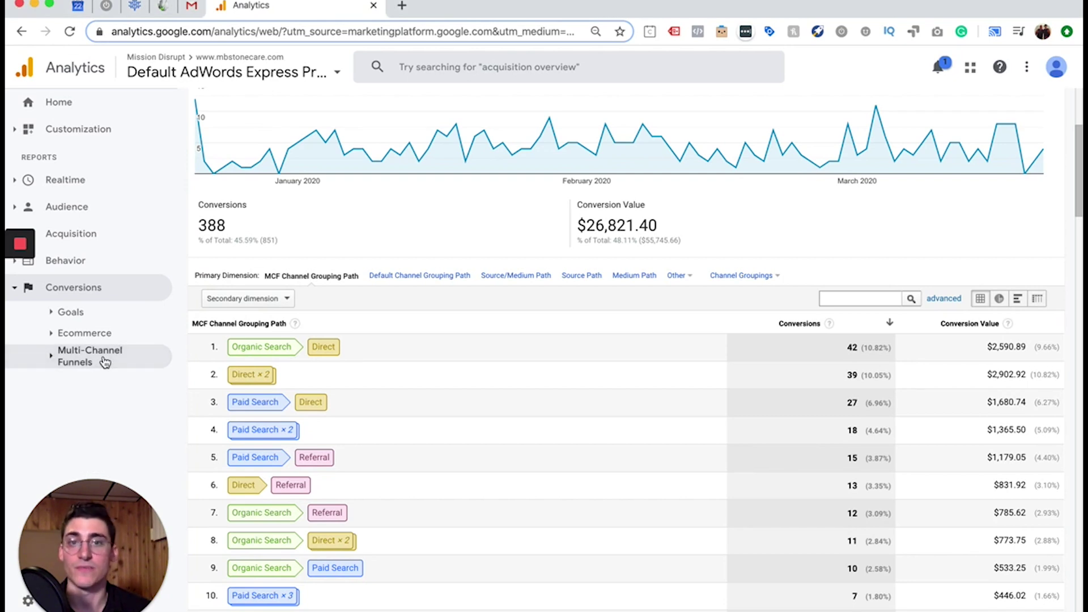